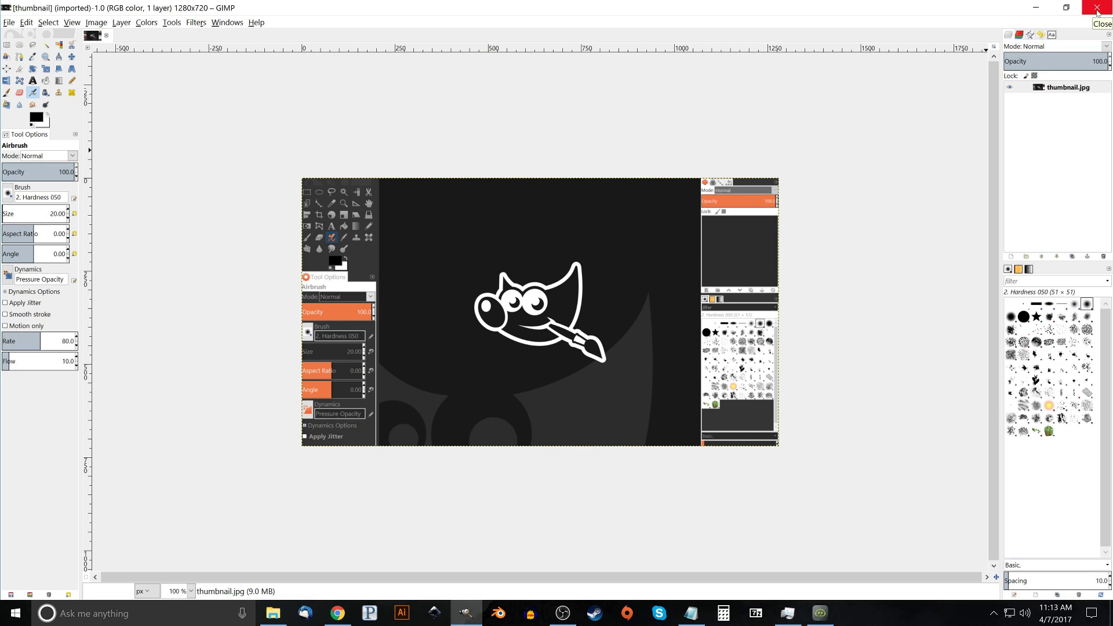
# Close the GIMP window showing thumbnail.jpg and put the OBS Studio window away.
pyautogui.click(1097, 10)
pyautogui.click(1089, 10)
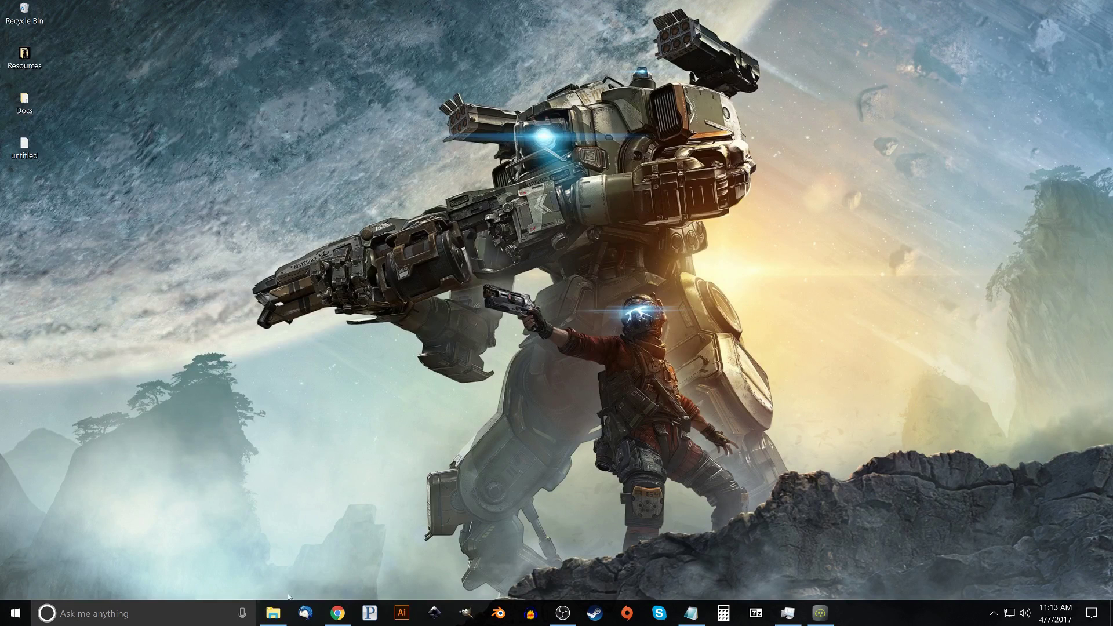
# In File Explorer, navigate to C:\Program Files\GIMP 2\share\gimp\2.0\themes.
pyautogui.click(274, 613)
pyautogui.moveTo(418, 60); pyautogui.dragTo(390, 82)
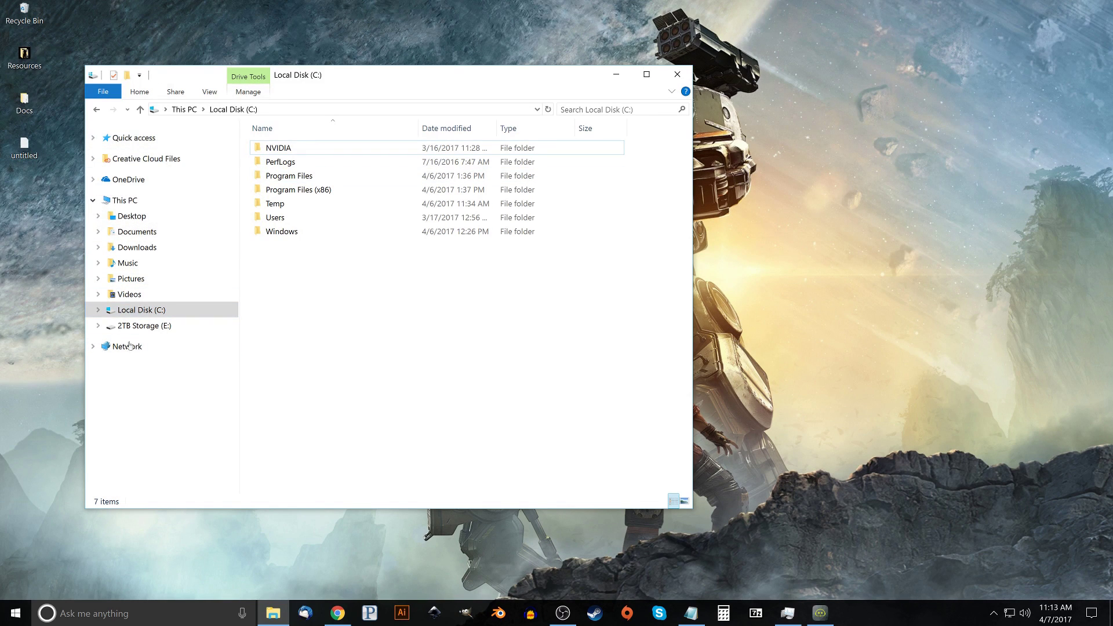
pyautogui.click(142, 312)
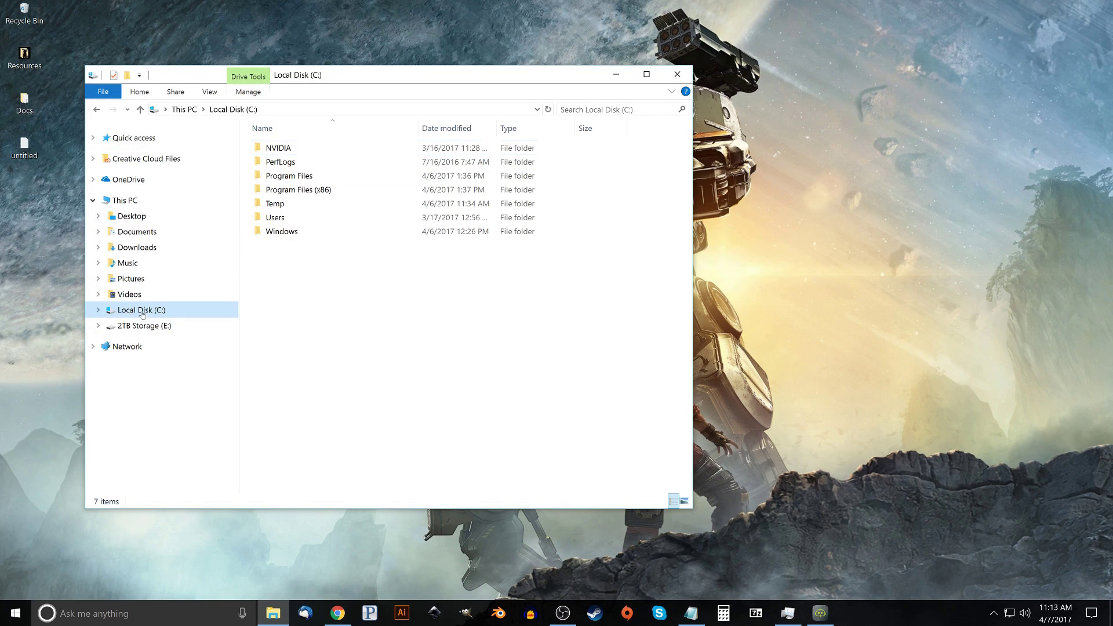
pyautogui.doubleClick(295, 177)
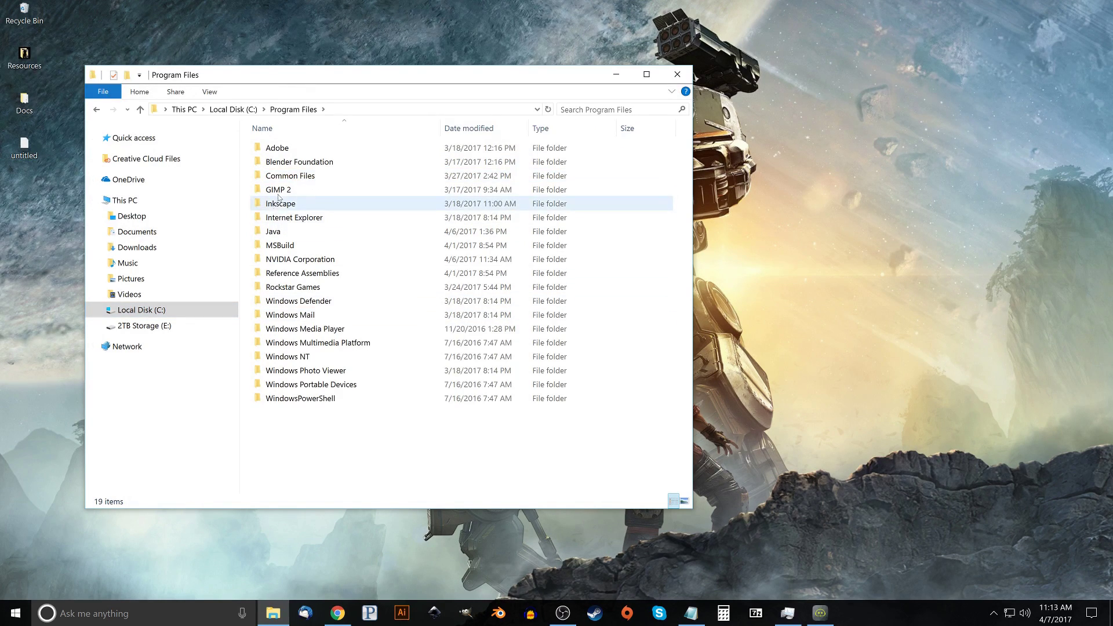
pyautogui.doubleClick(279, 191)
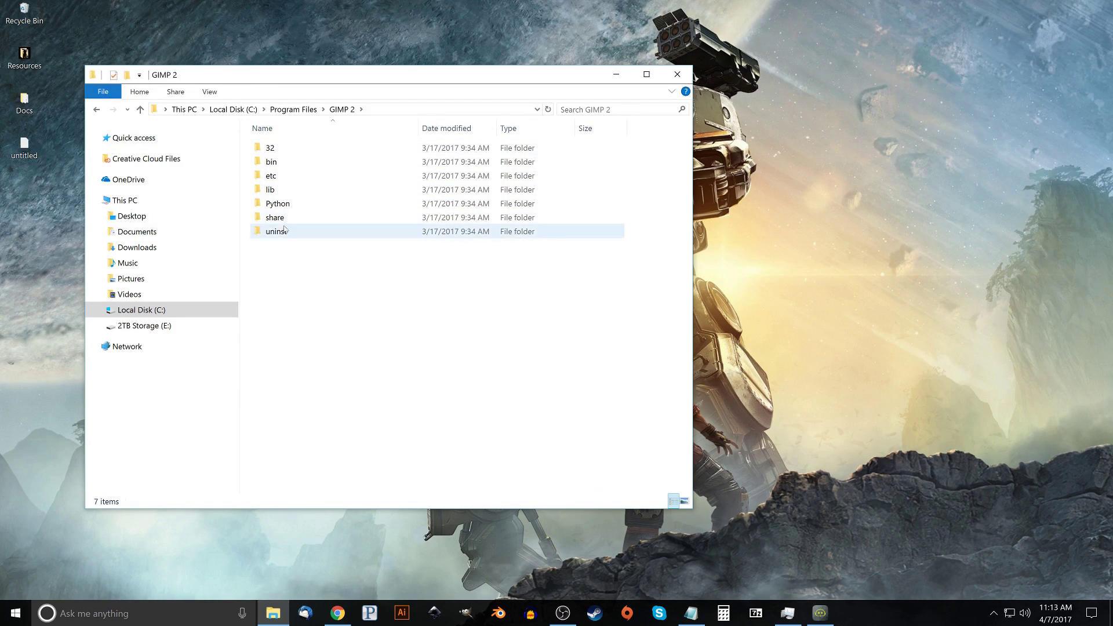
pyautogui.doubleClick(275, 217)
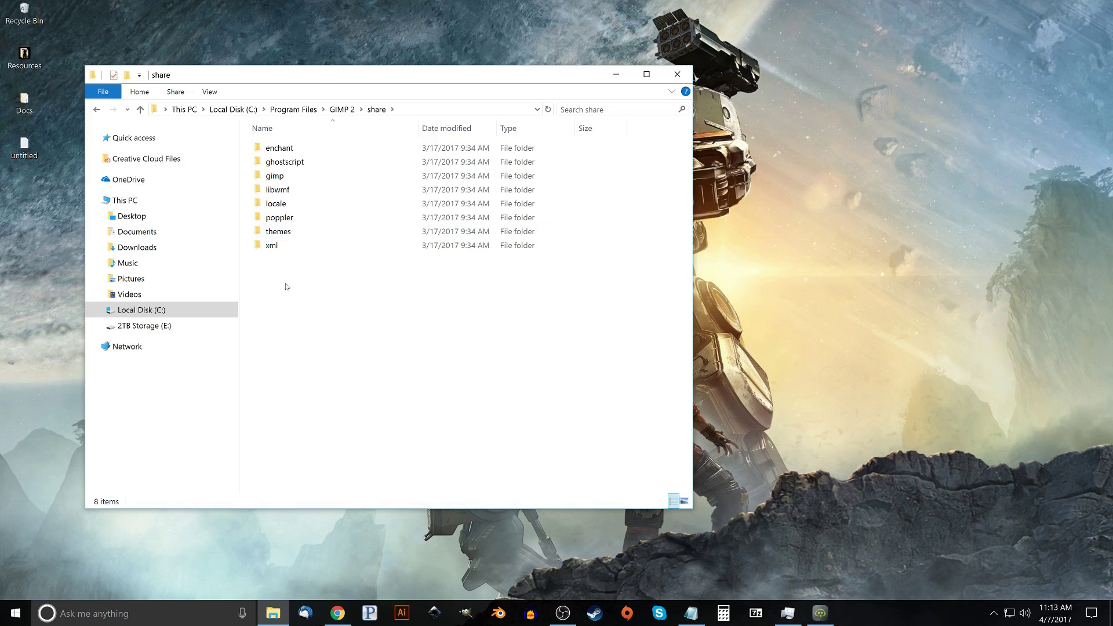
pyautogui.doubleClick(279, 176)
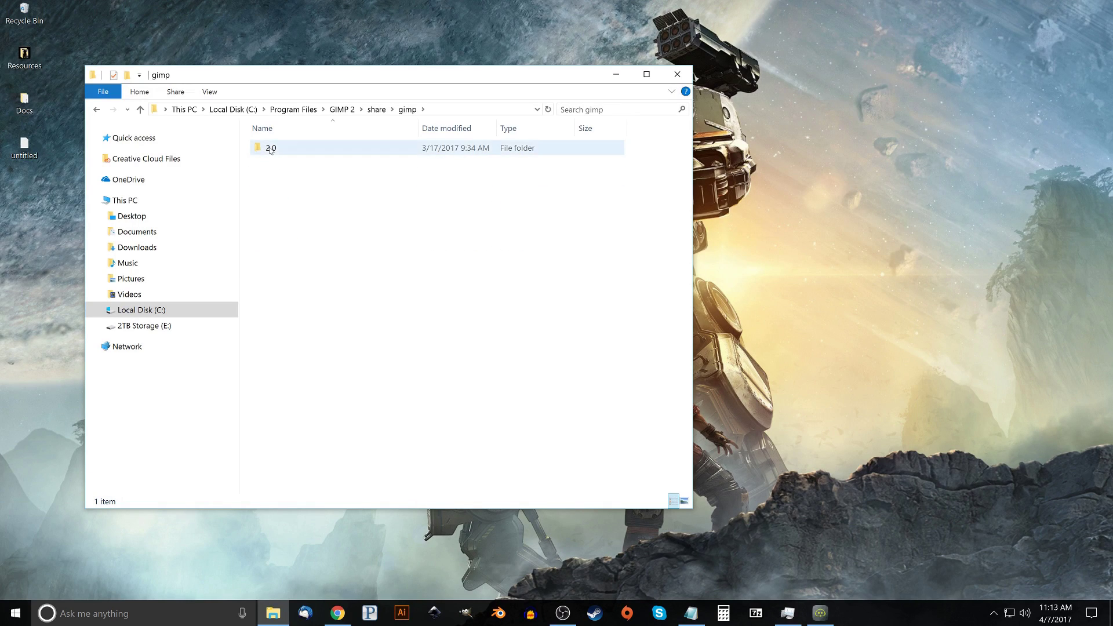
pyautogui.doubleClick(270, 149)
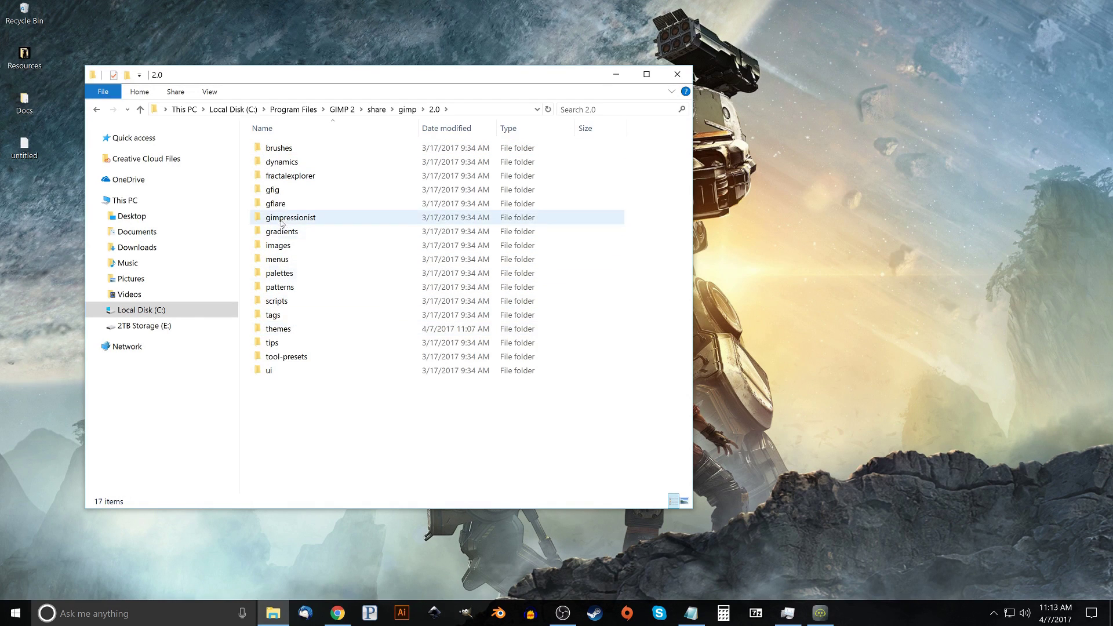
pyautogui.doubleClick(283, 329)
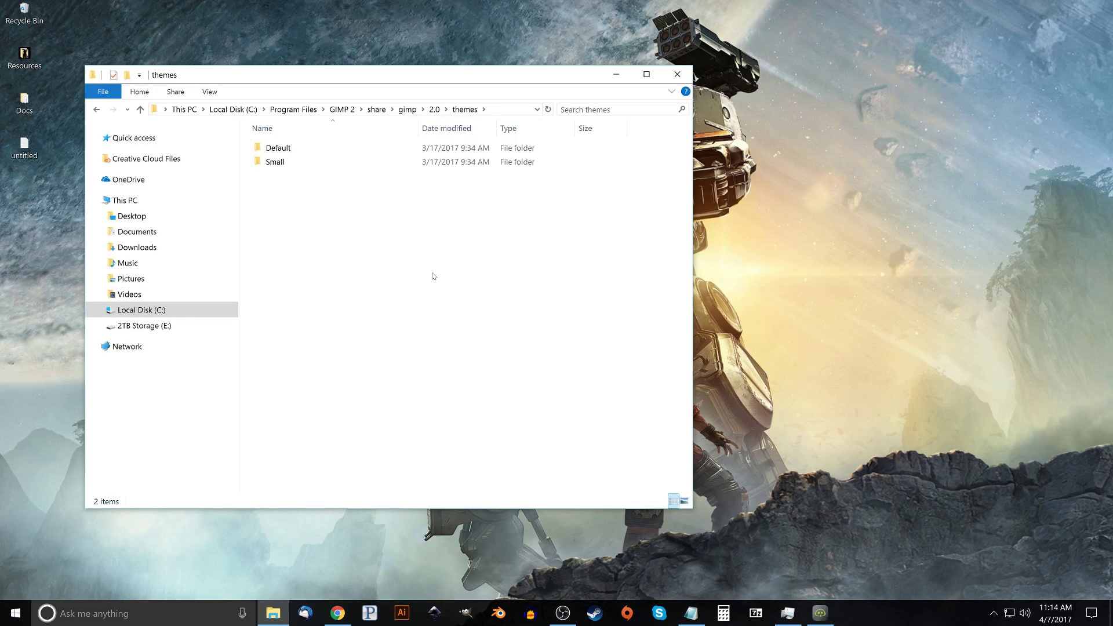
pyautogui.moveTo(545, 84); pyautogui.dragTo(491, 62)
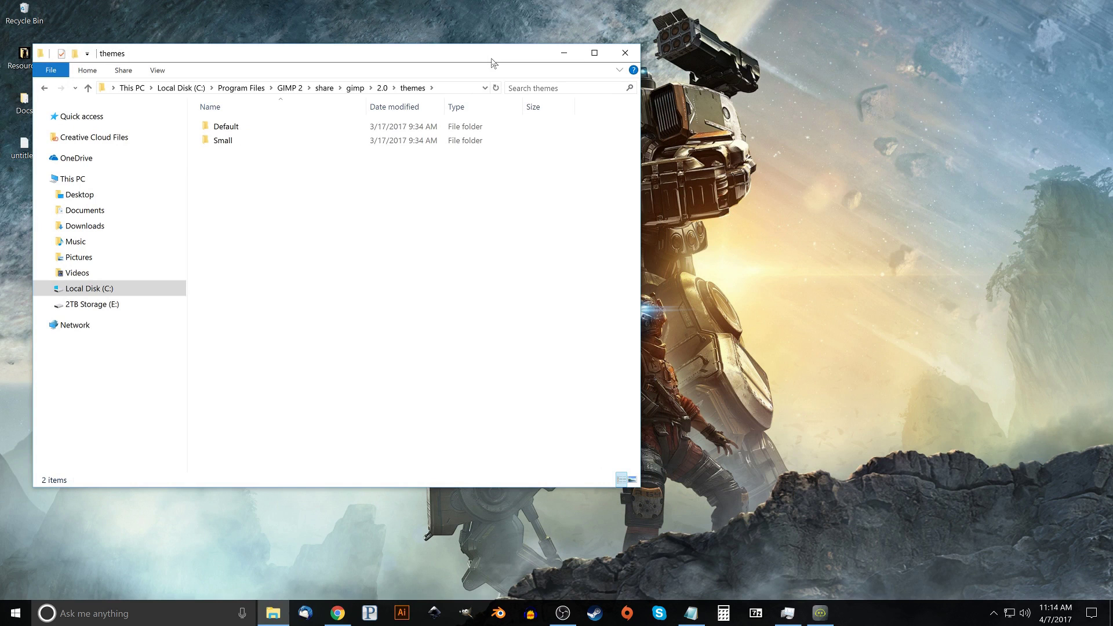
# Read through the maketecheasier Flat GIMP article in Chrome.
pyautogui.click(337, 614)
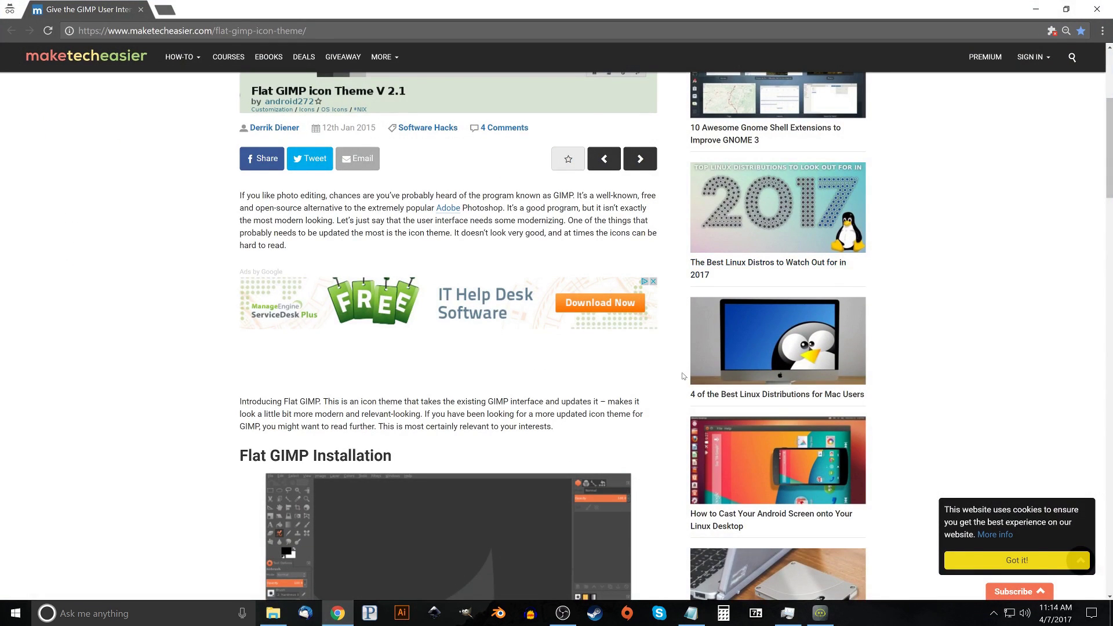
pyautogui.scroll(5, 683, 376)
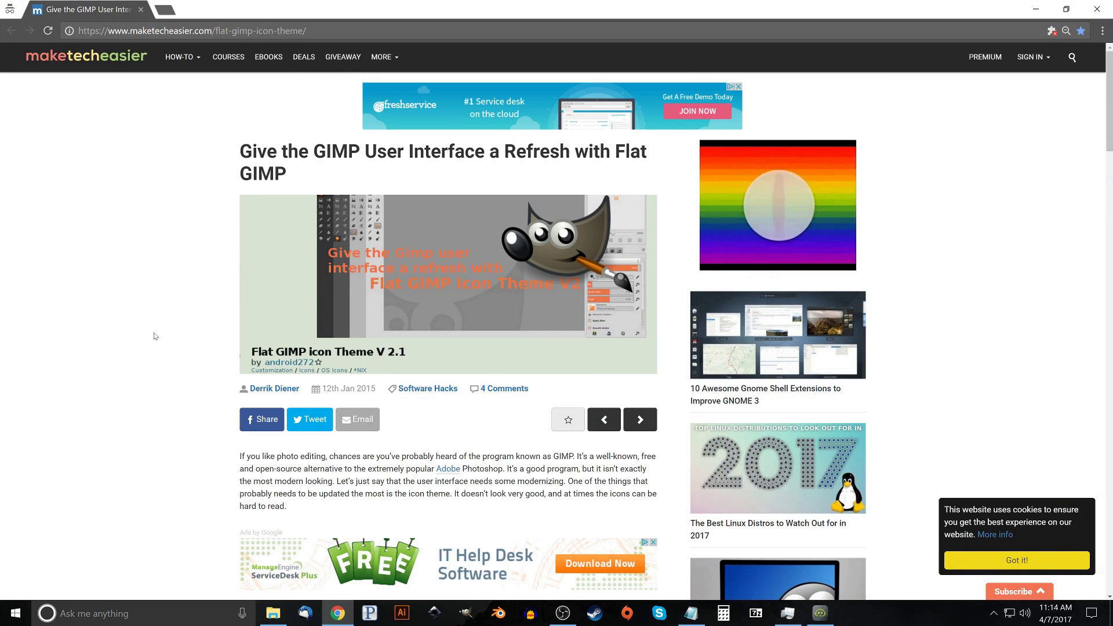
pyautogui.scroll(-7, 155, 336)
pyautogui.scroll(-3, 154, 336)
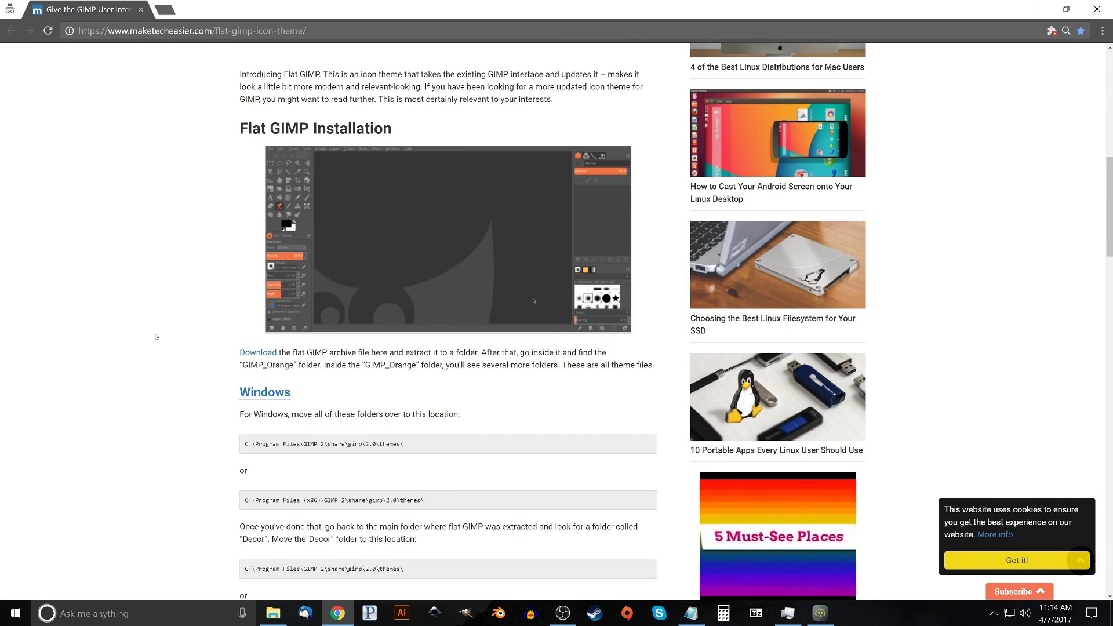
pyautogui.scroll(-3, 155, 336)
pyautogui.scroll(2, 155, 337)
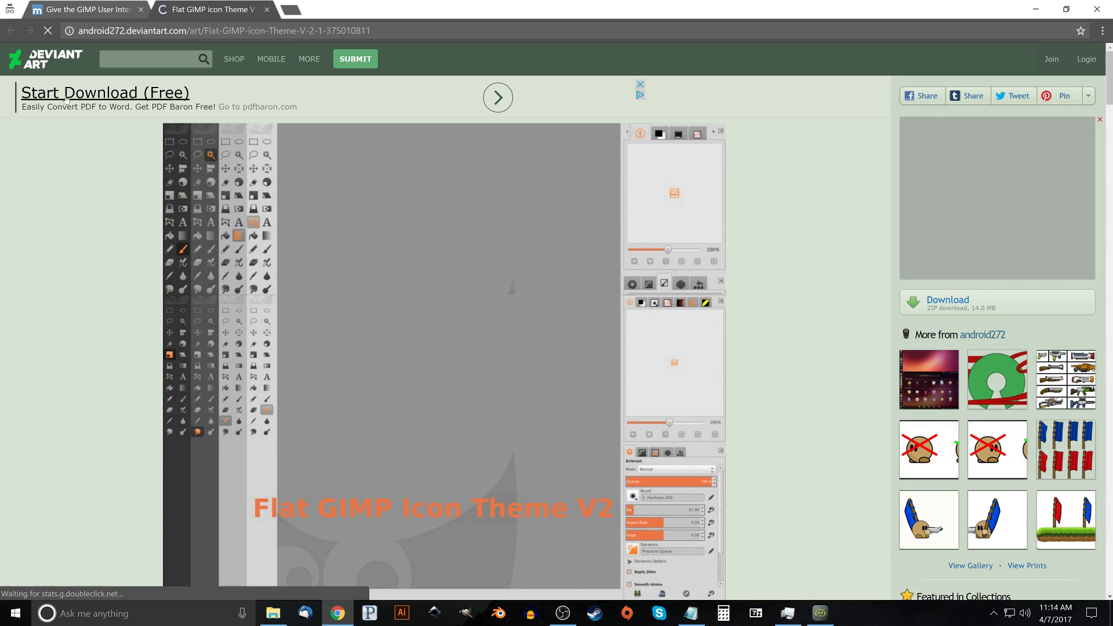
pyautogui.scroll(-5, 79, 357)
# Download the 14.0 MB Flat GIMP Icon Theme V2.1 zip from DeviantArt.
pyautogui.click(75, 362)
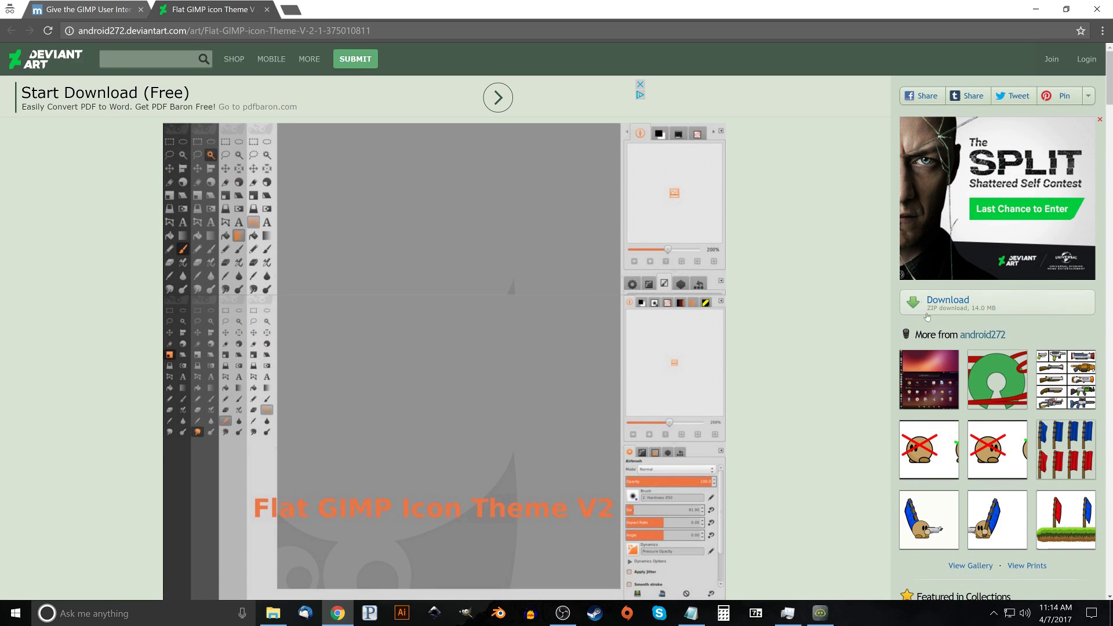
pyautogui.click(942, 306)
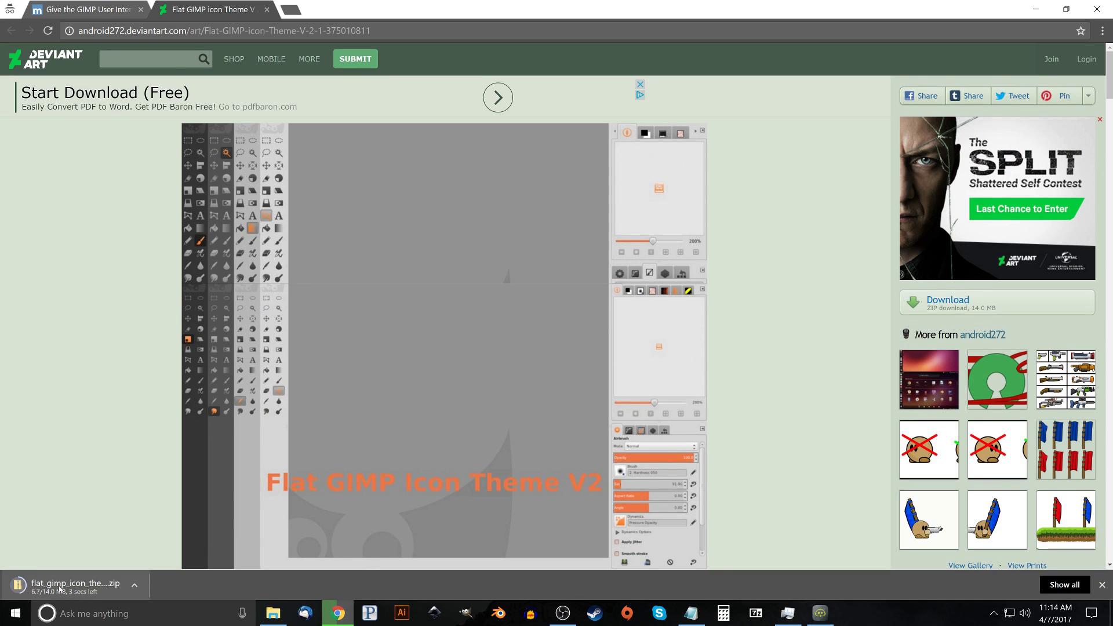
pyautogui.click(1066, 10)
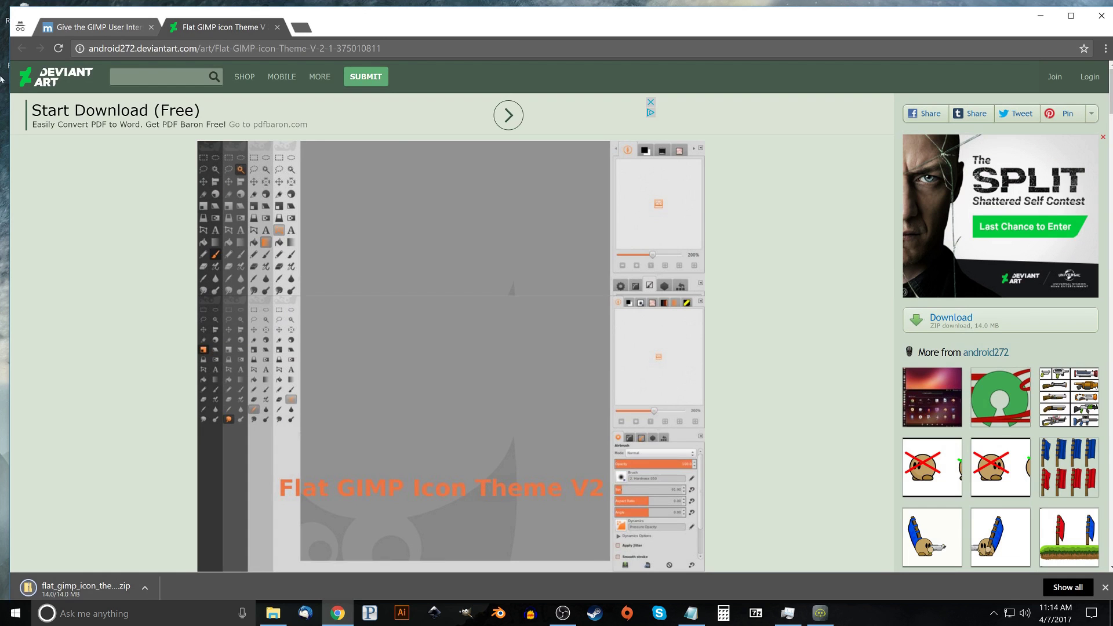
# Drag the theme zip onto the desktop, then close the DeviantArt tab and minimize Chrome.
pyautogui.moveTo(10, 107); pyautogui.dragTo(374, 111)
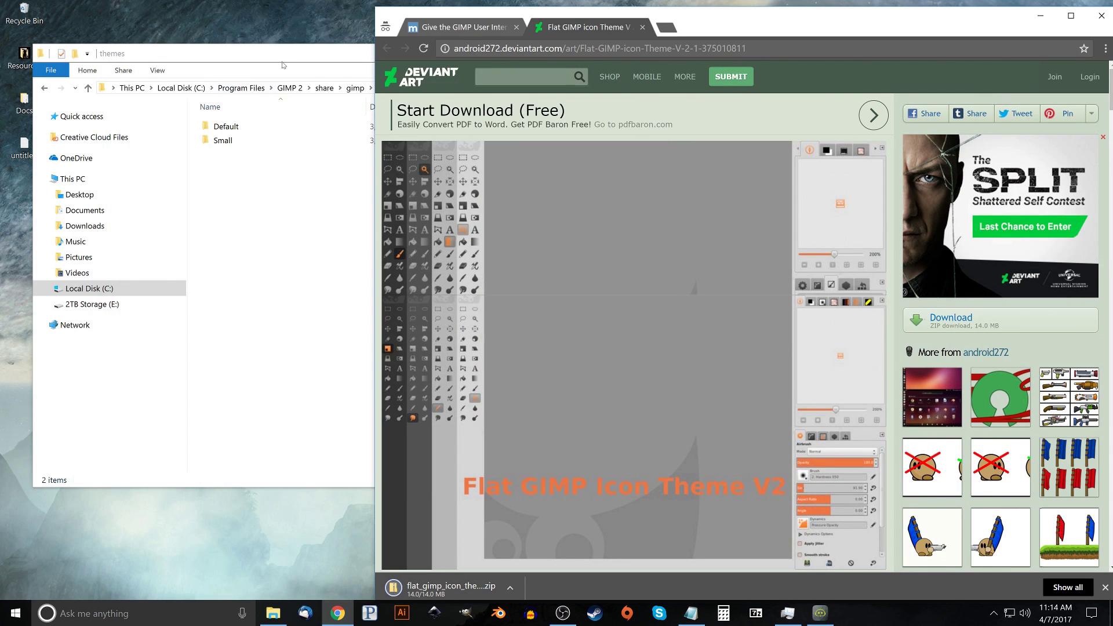
pyautogui.moveTo(282, 65); pyautogui.dragTo(310, 65)
pyautogui.click(603, 51)
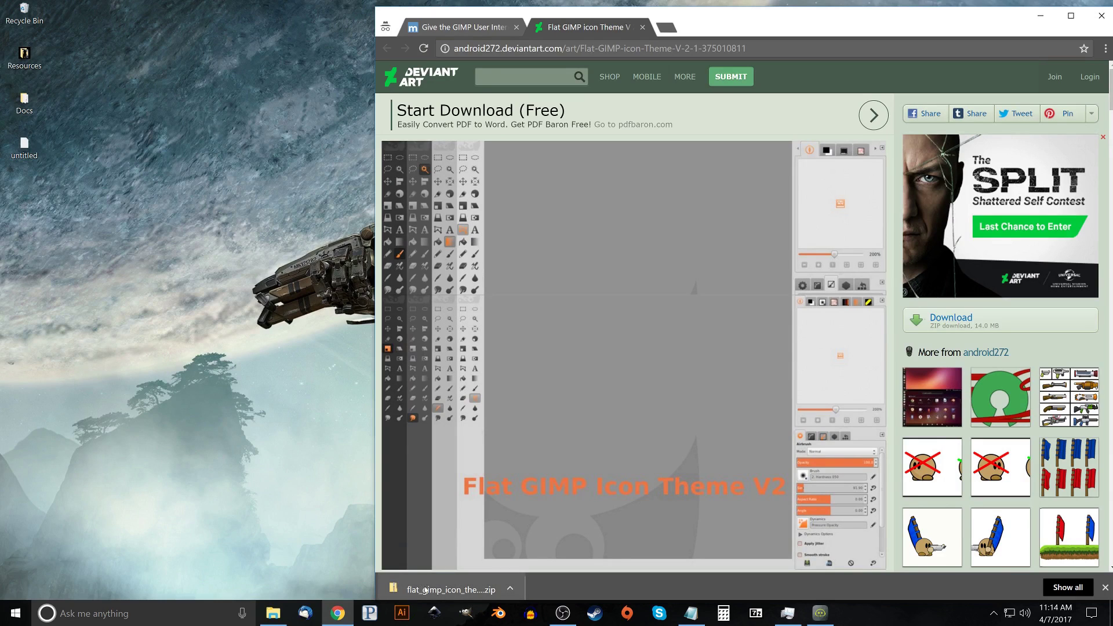
pyautogui.moveTo(425, 591); pyautogui.dragTo(74, 258)
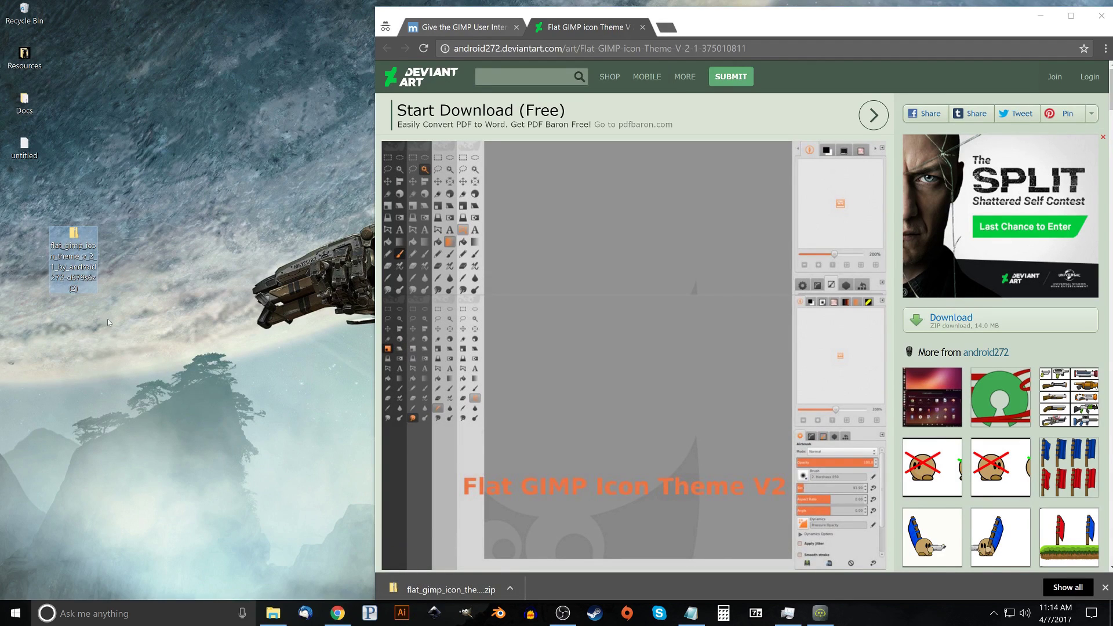
pyautogui.click(1072, 16)
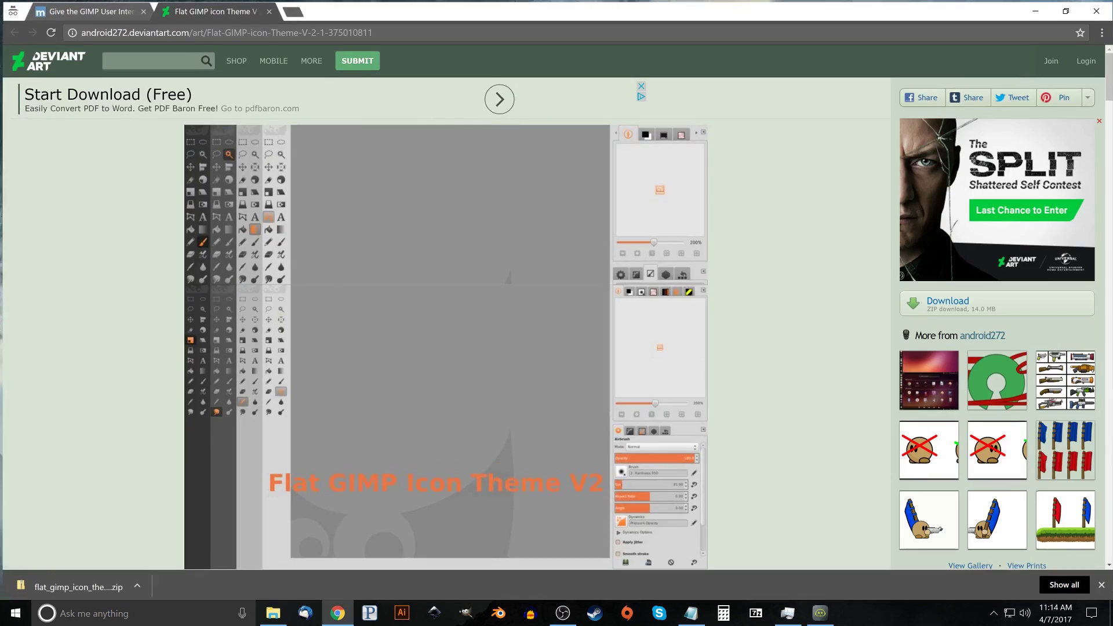
pyautogui.click(268, 9)
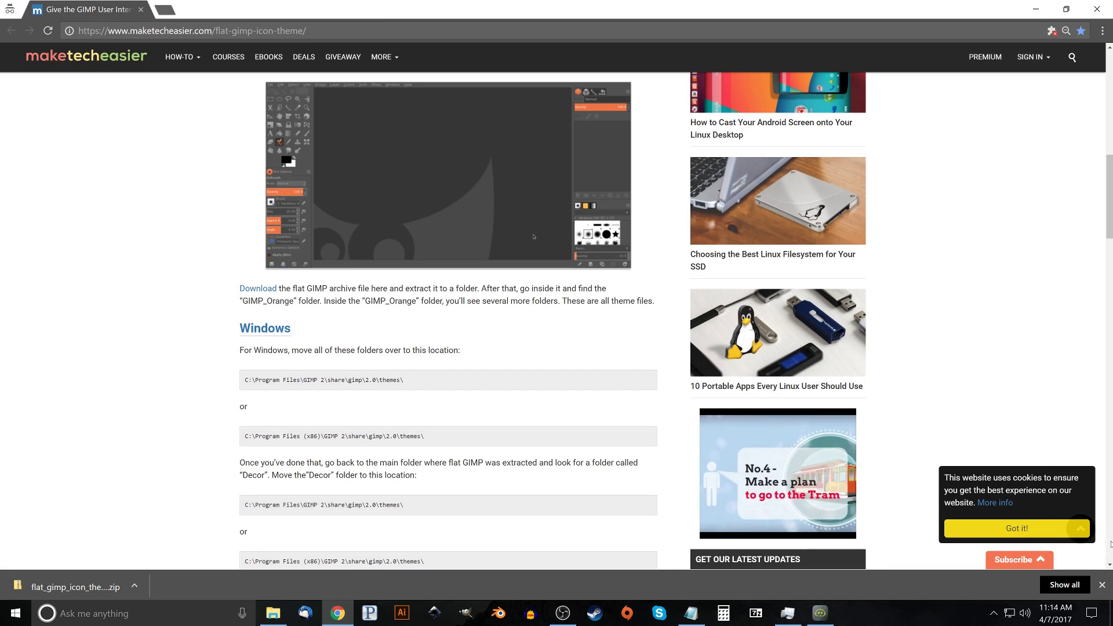
pyautogui.click(1035, 10)
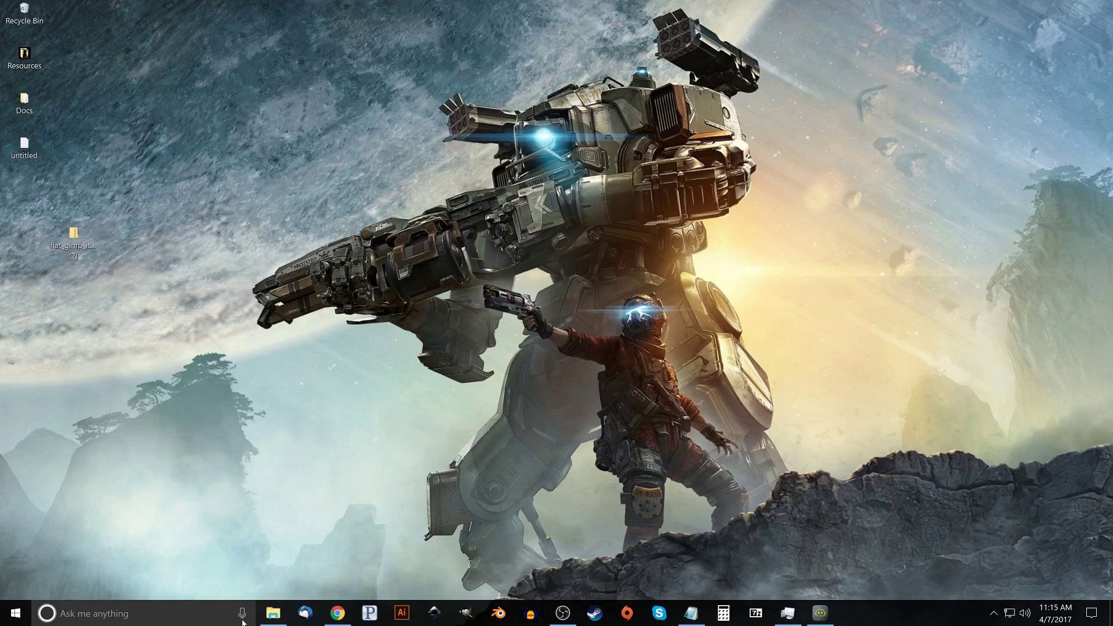
# Place the themes folder window on the right and open the theme zip from the desktop.
pyautogui.click(273, 613)
pyautogui.moveTo(445, 58); pyautogui.dragTo(848, 60)
pyautogui.moveTo(746, 62); pyautogui.dragTo(761, 60)
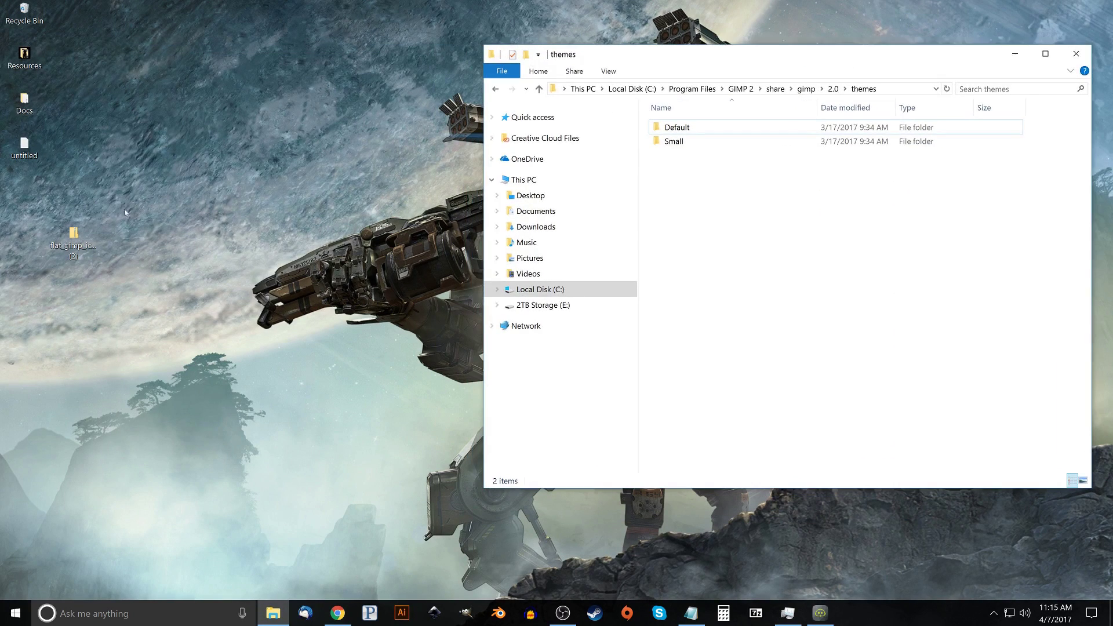
pyautogui.doubleClick(73, 237)
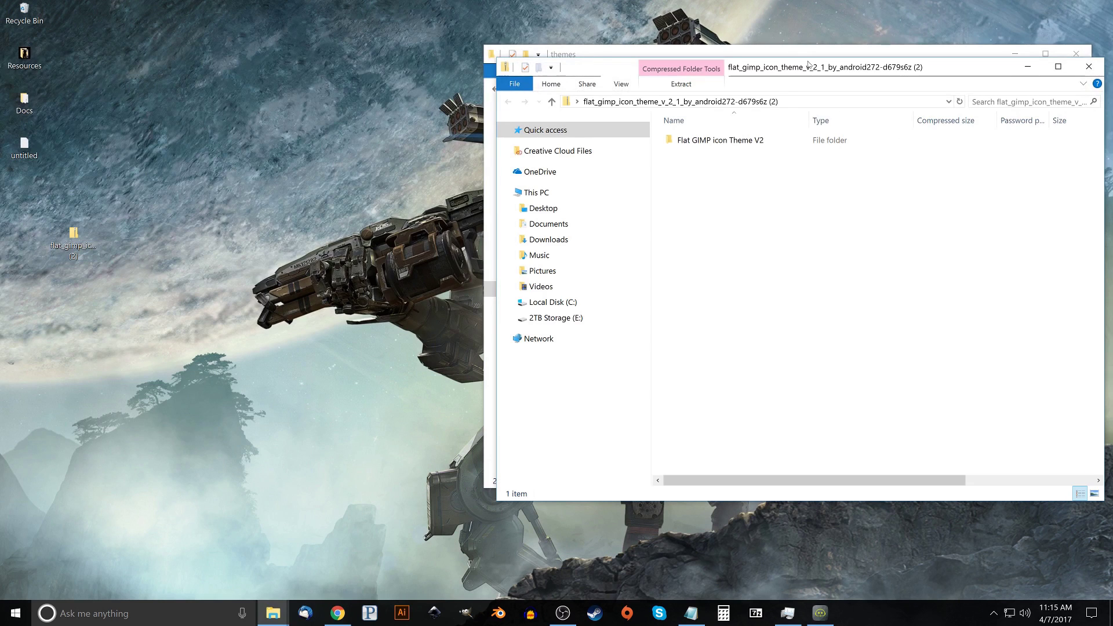
pyautogui.moveTo(582, 72); pyautogui.dragTo(100, 85)
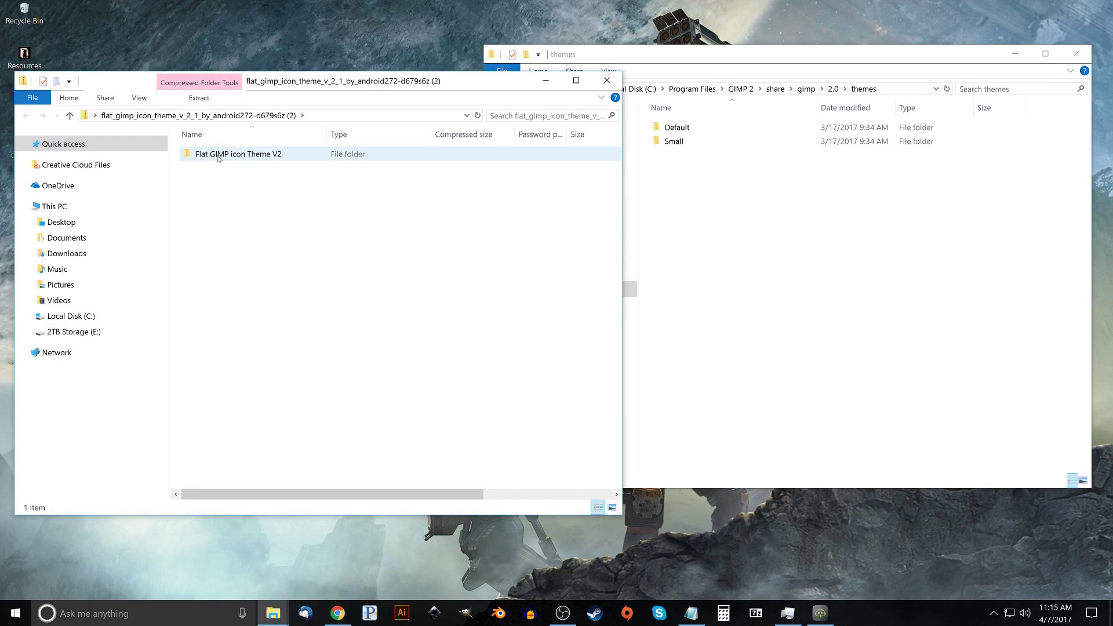
# Copy the eight GIMP_Orange theme folders into GIMP's themes folder with administrator permission.
pyautogui.doubleClick(219, 156)
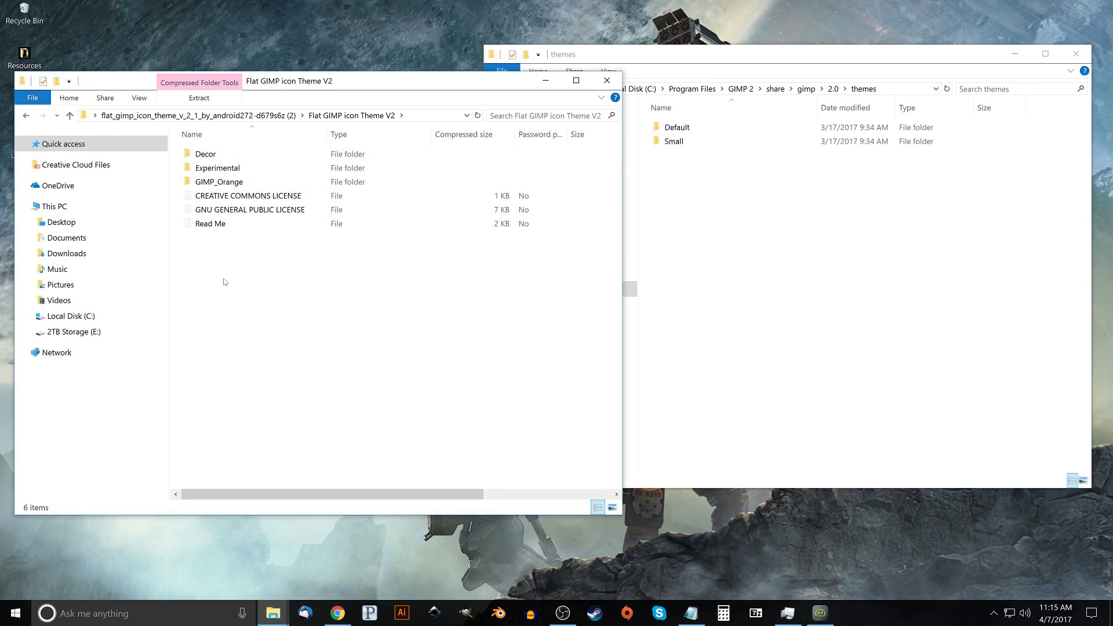
pyautogui.doubleClick(226, 184)
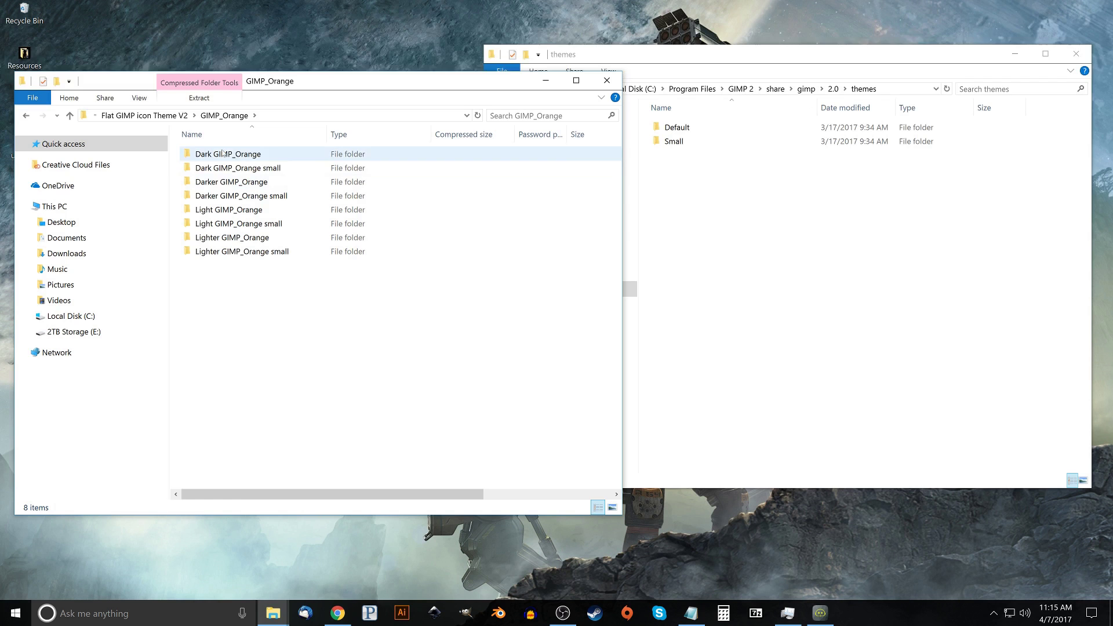
pyautogui.moveTo(236, 302); pyautogui.dragTo(788, 259)
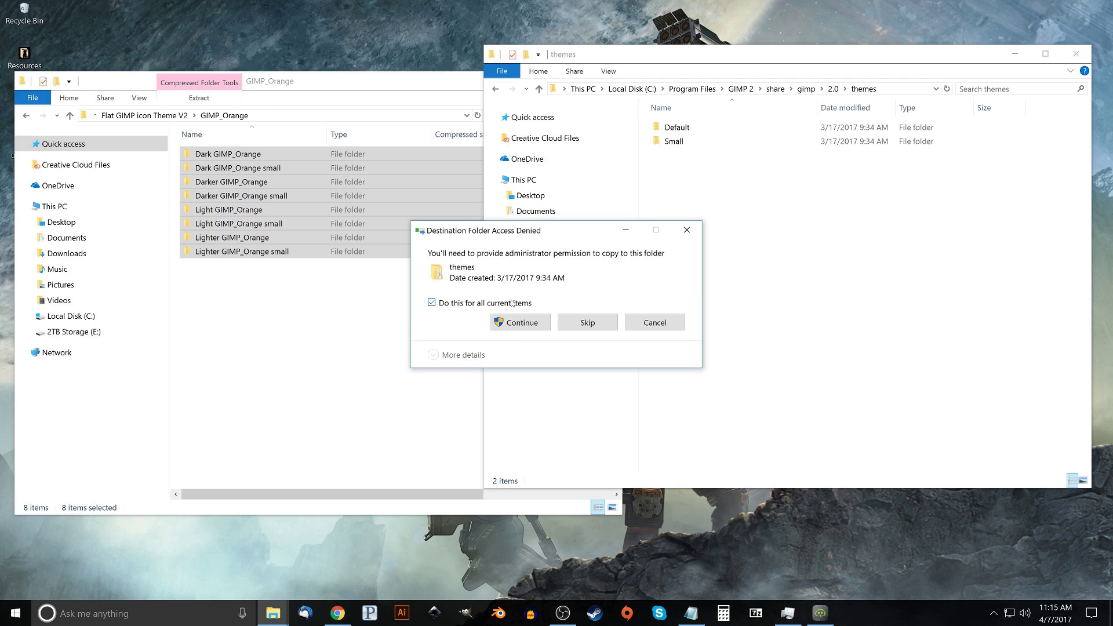
pyautogui.click(520, 323)
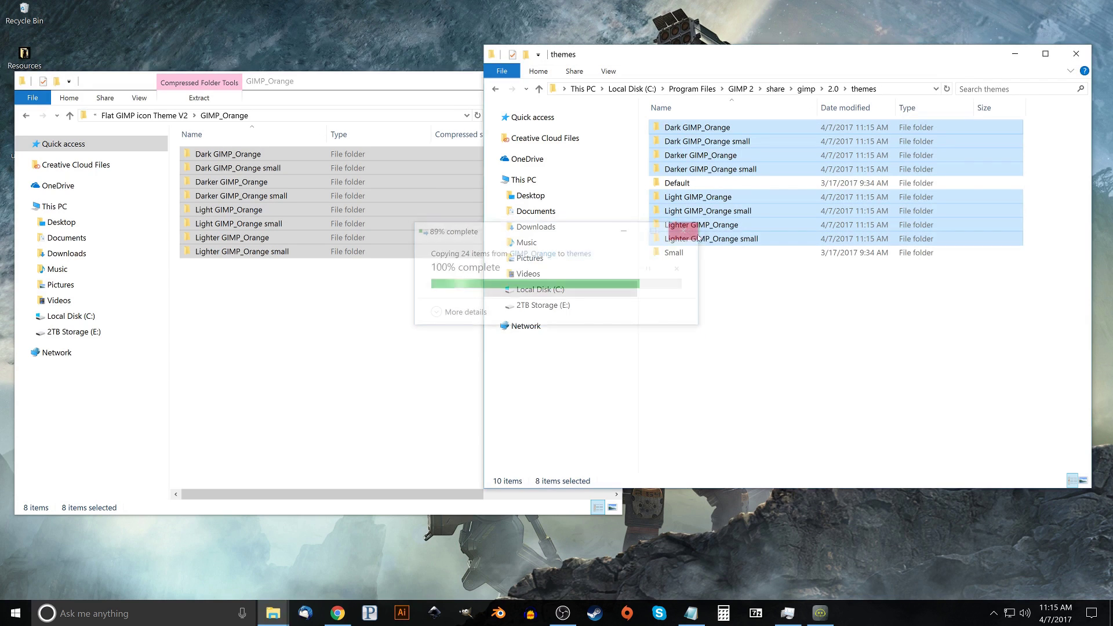
pyautogui.click(365, 327)
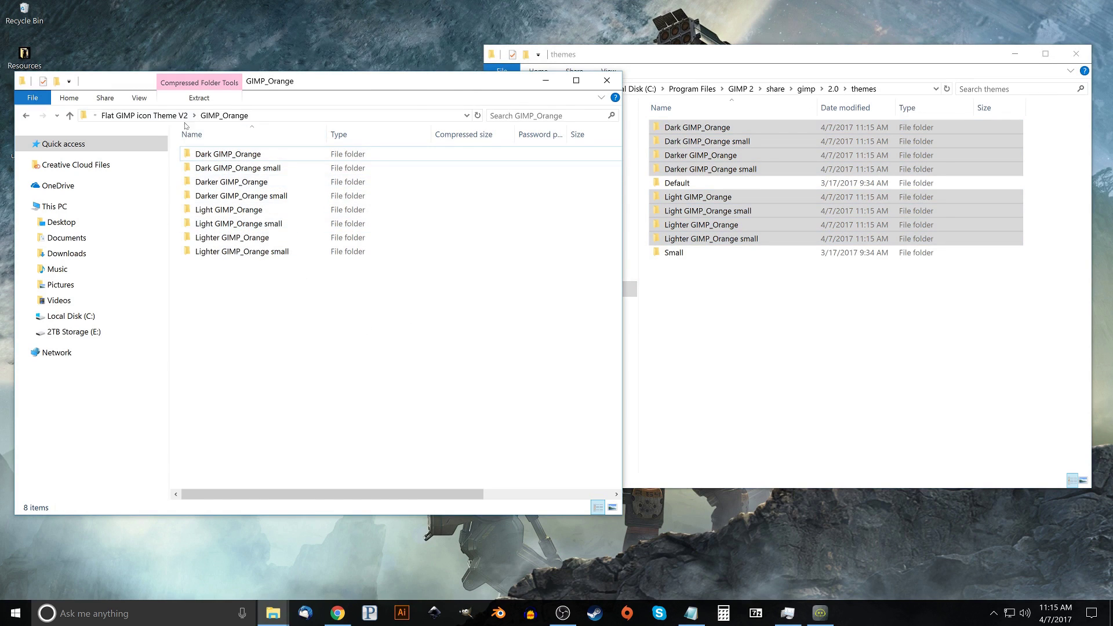
# Copy the Decor folder from Flat GIMP icon Theme V2 into the themes folder.
pyautogui.click(166, 116)
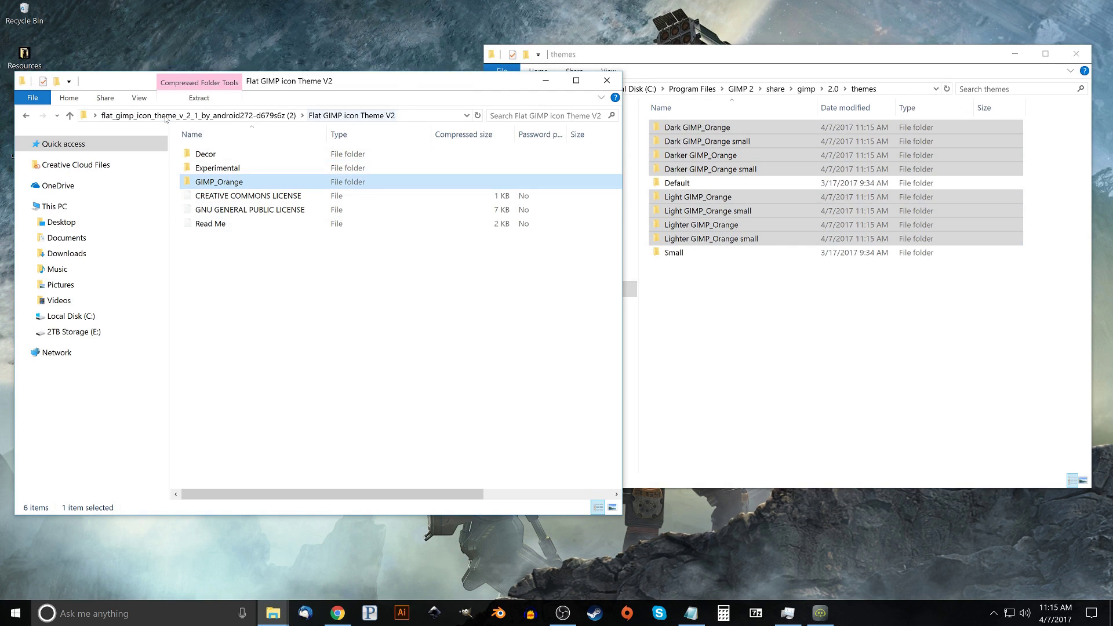
pyautogui.click(210, 156)
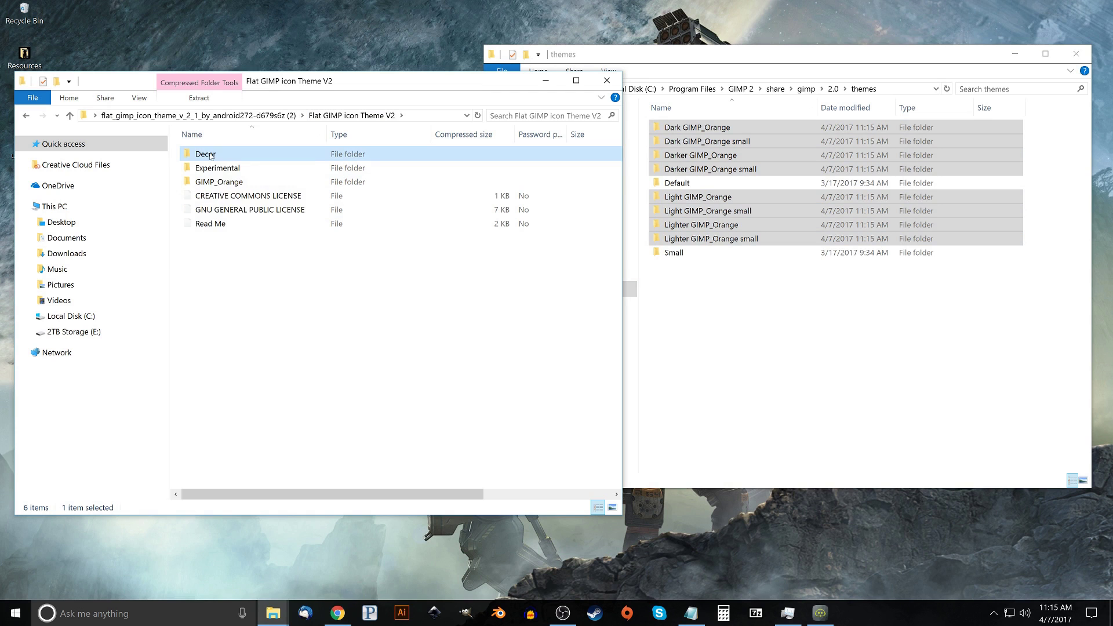
pyautogui.rightClick(211, 156)
pyautogui.click(276, 315)
pyautogui.moveTo(206, 155); pyautogui.dragTo(766, 356)
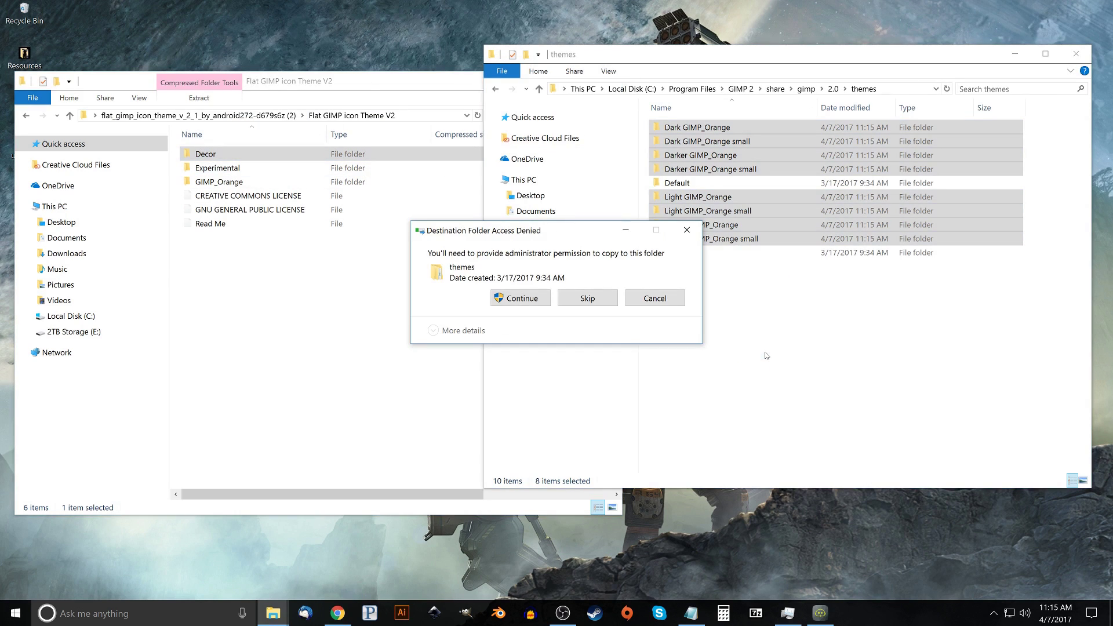
pyautogui.click(518, 297)
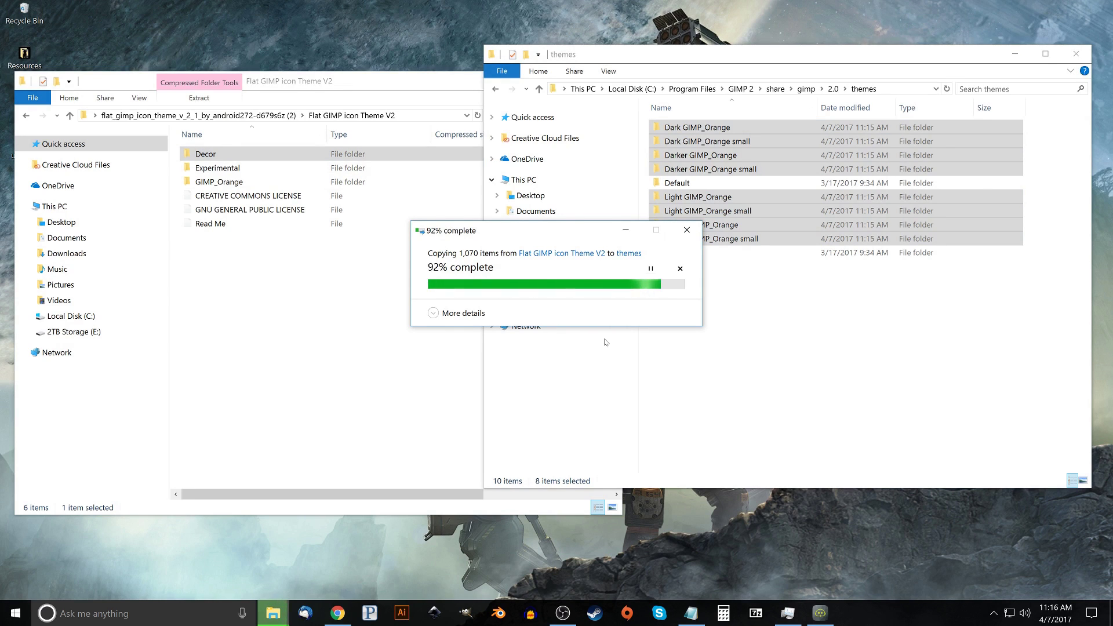
pyautogui.click(729, 322)
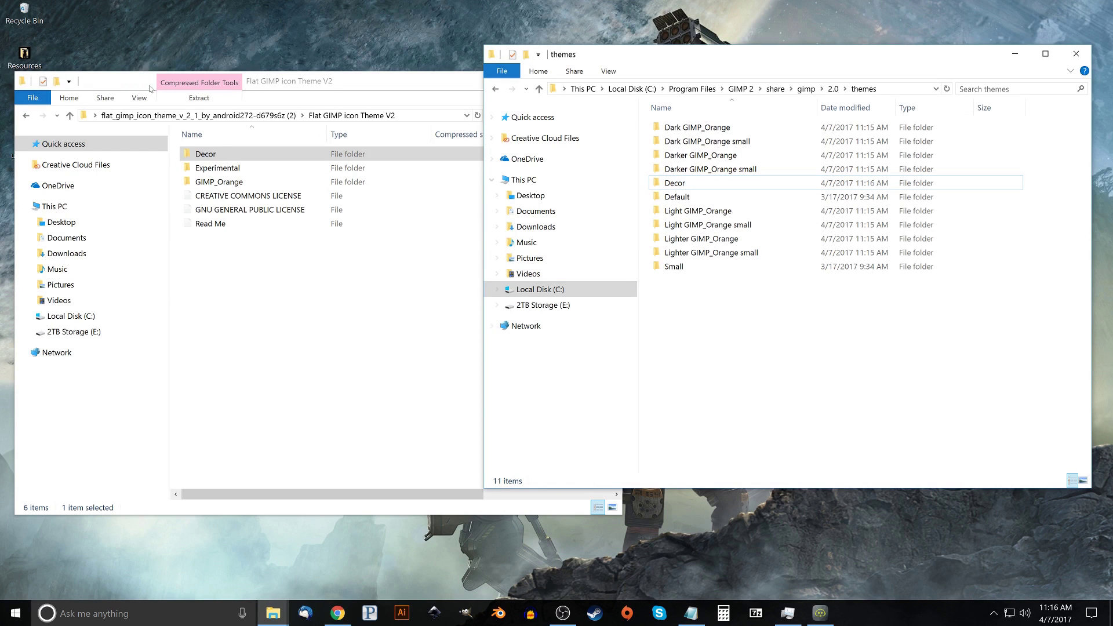
# Close the theme archive window and delete the zip from the desktop.
pyautogui.moveTo(388, 85); pyautogui.dragTo(442, 69)
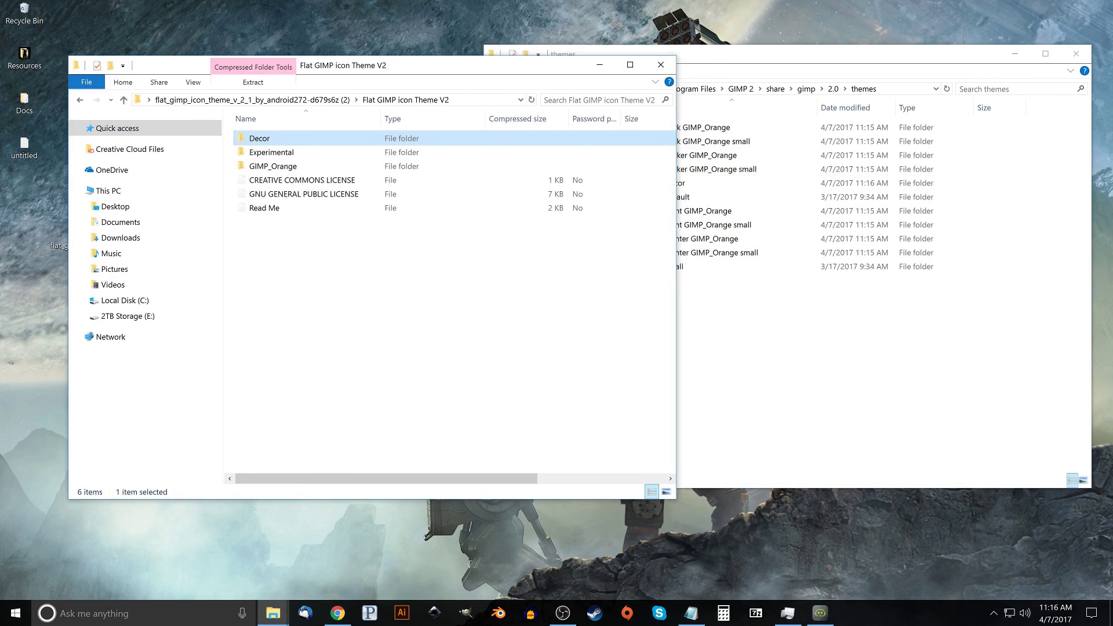
pyautogui.click(661, 65)
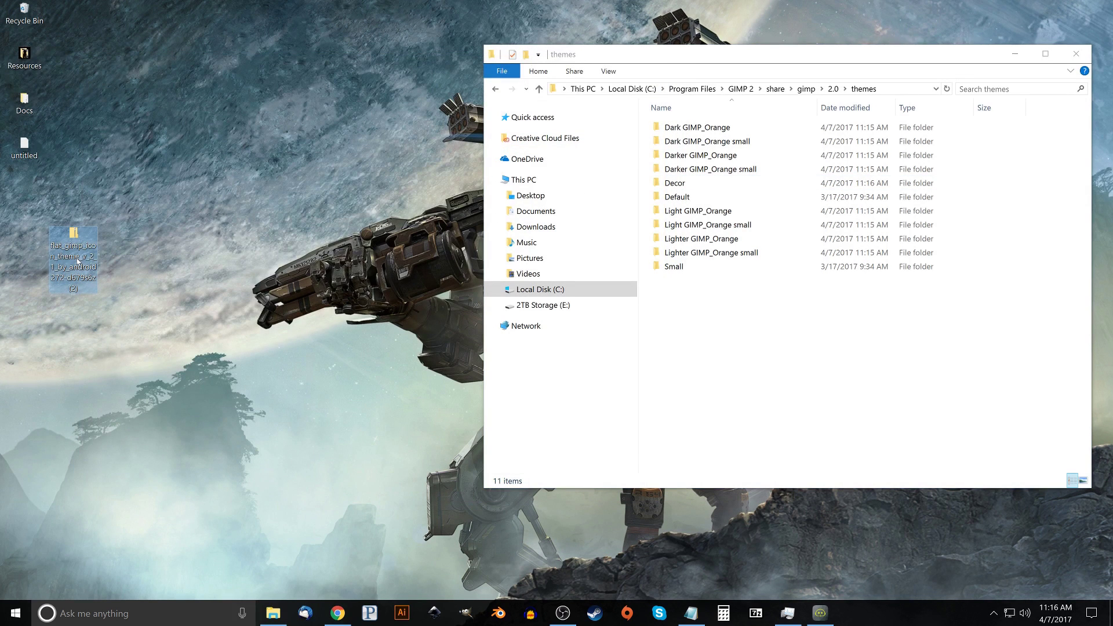
pyautogui.press('Delete')
pyautogui.click(736, 338)
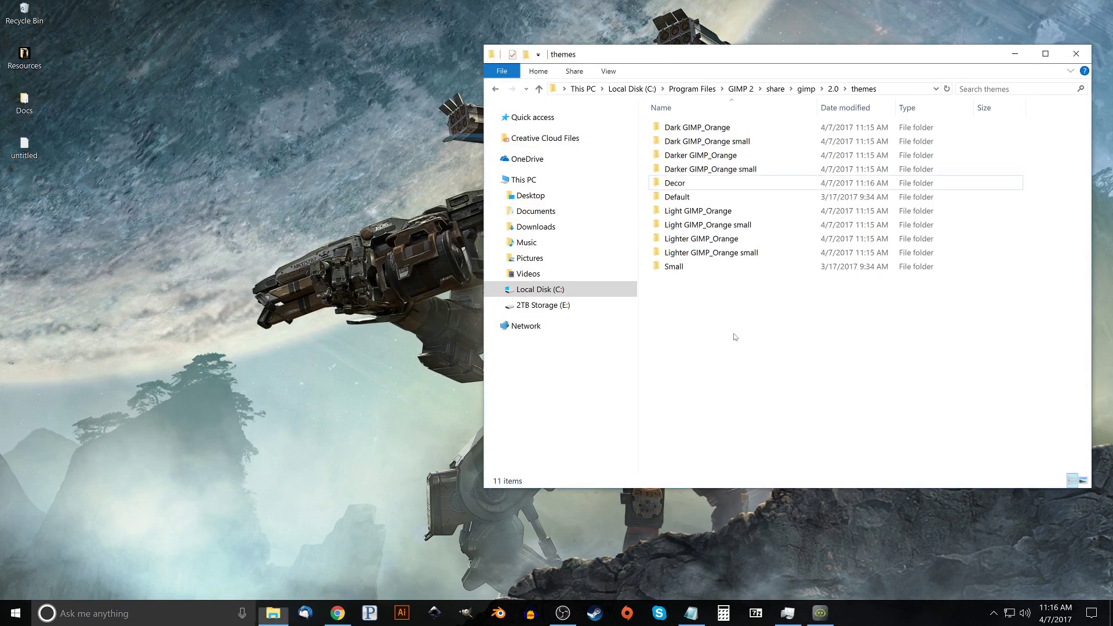
# Switch to GIMP and open Edit > Preferences.
pyautogui.click(461, 620)
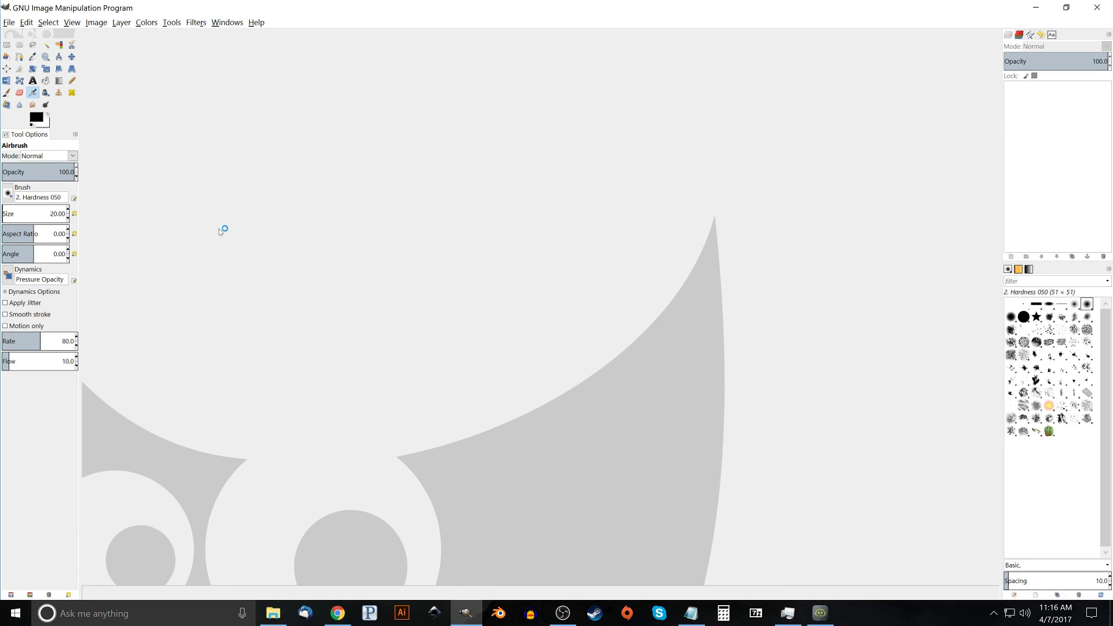
pyautogui.click(26, 22)
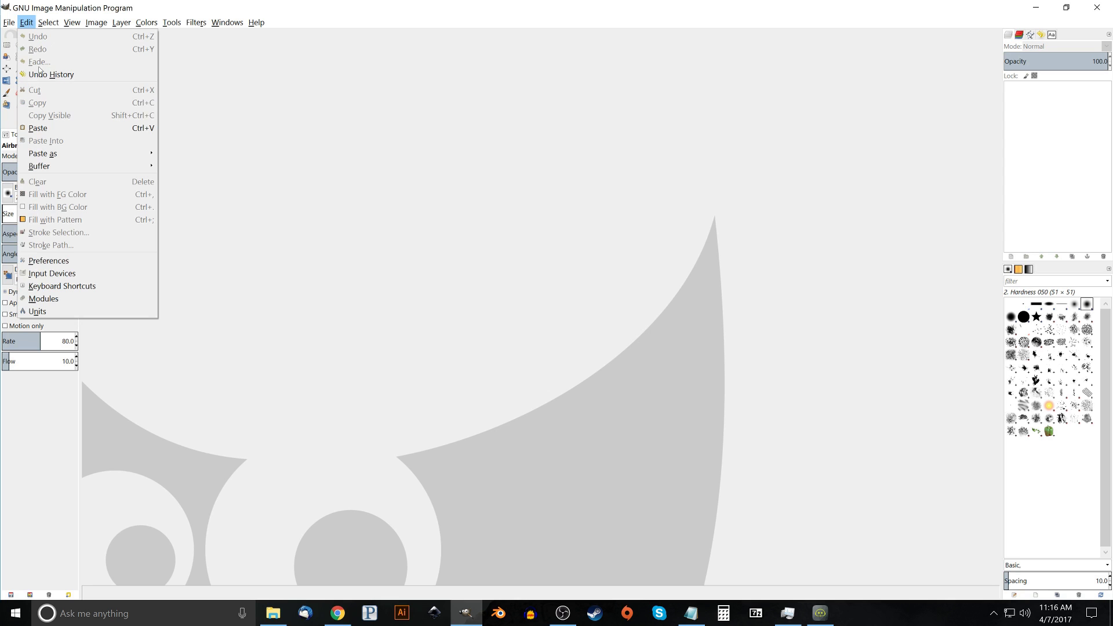
pyautogui.click(80, 267)
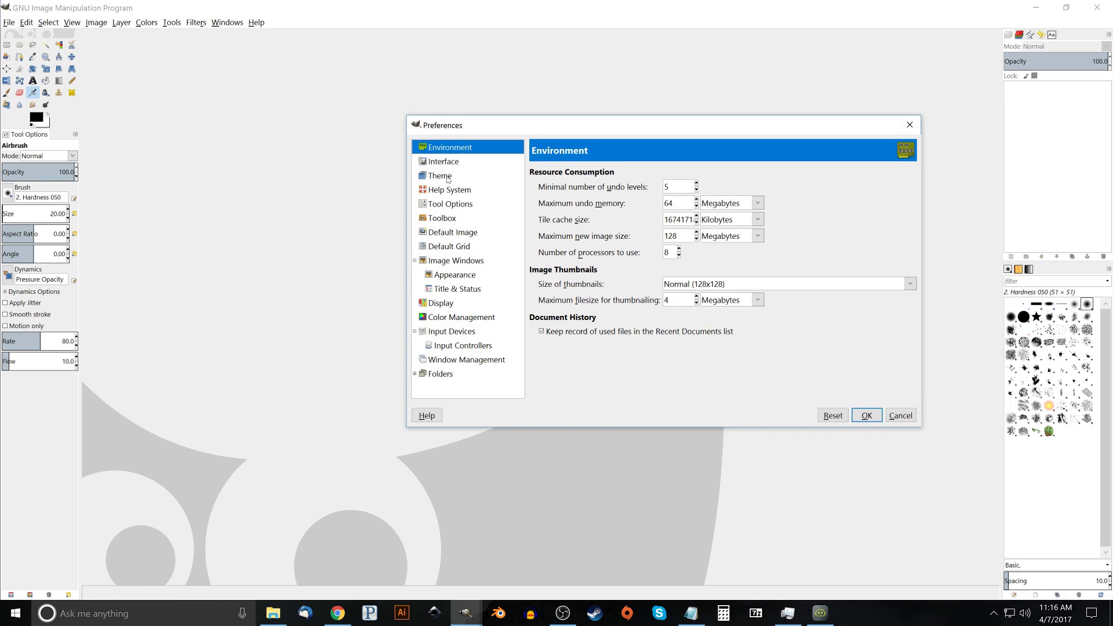
# Choose Darker GIMP_Orange in the Preferences Theme list and confirm with OK.
pyautogui.click(448, 180)
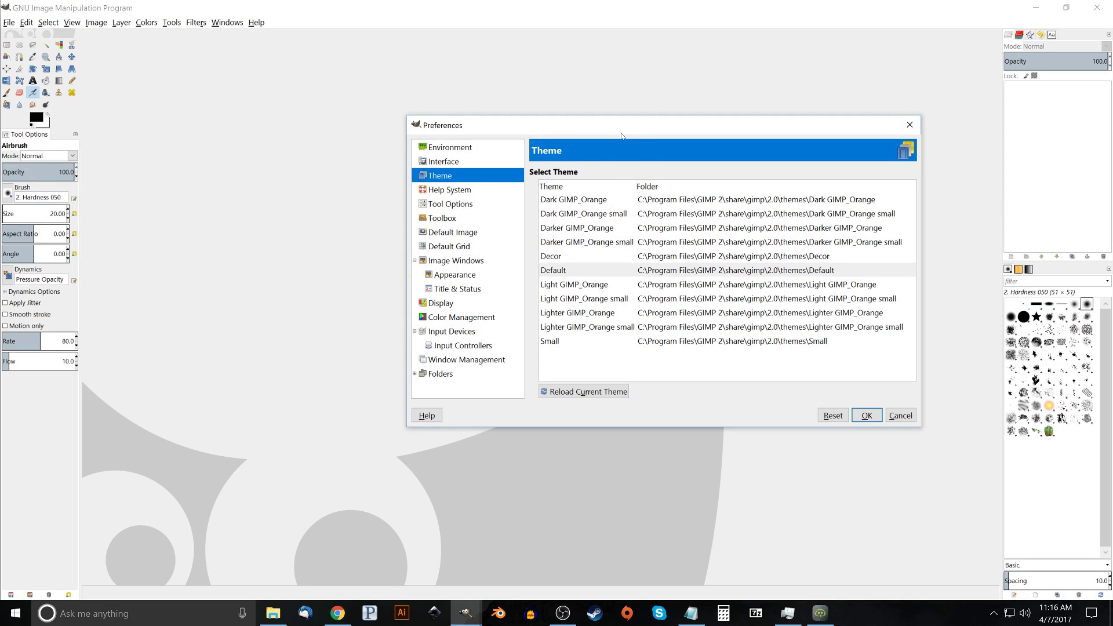
pyautogui.moveTo(633, 125); pyautogui.dragTo(583, 115)
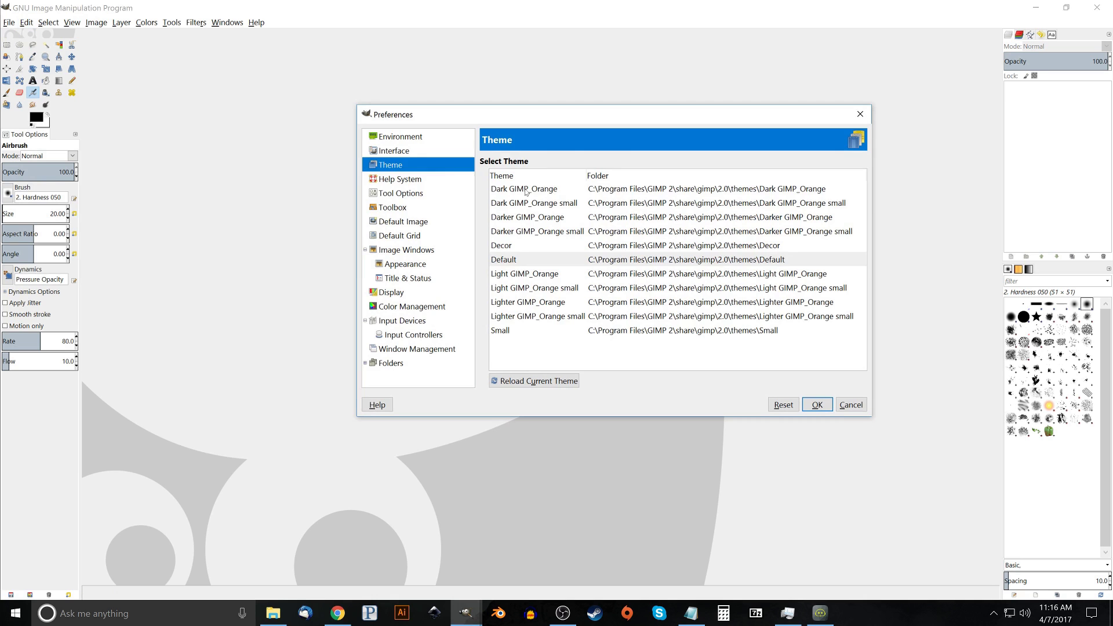
pyautogui.click(516, 191)
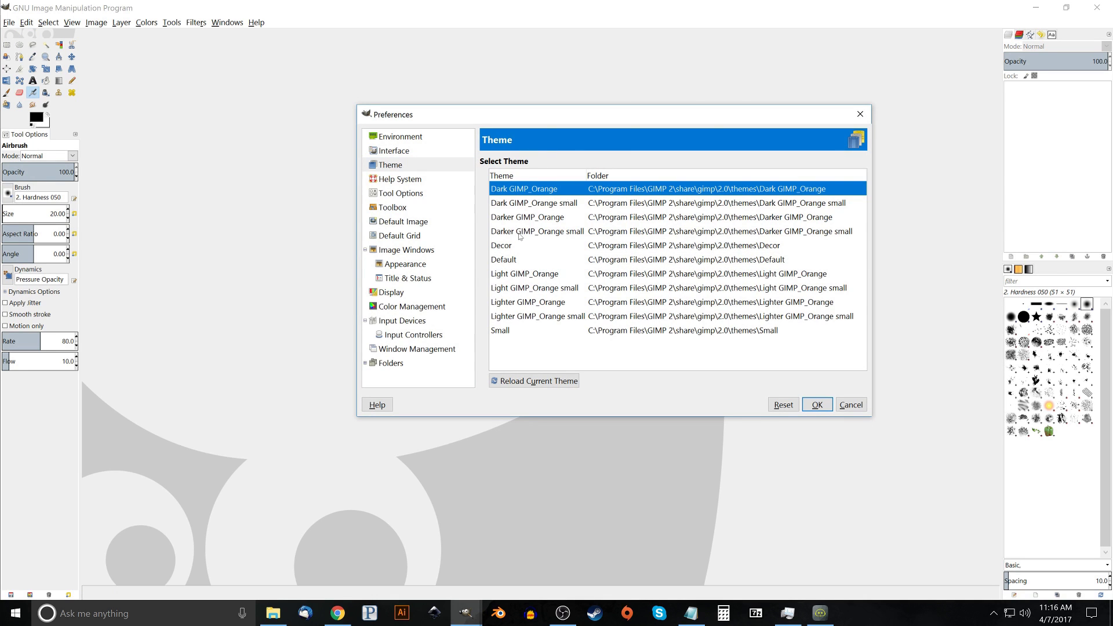
pyautogui.click(520, 235)
pyautogui.click(523, 218)
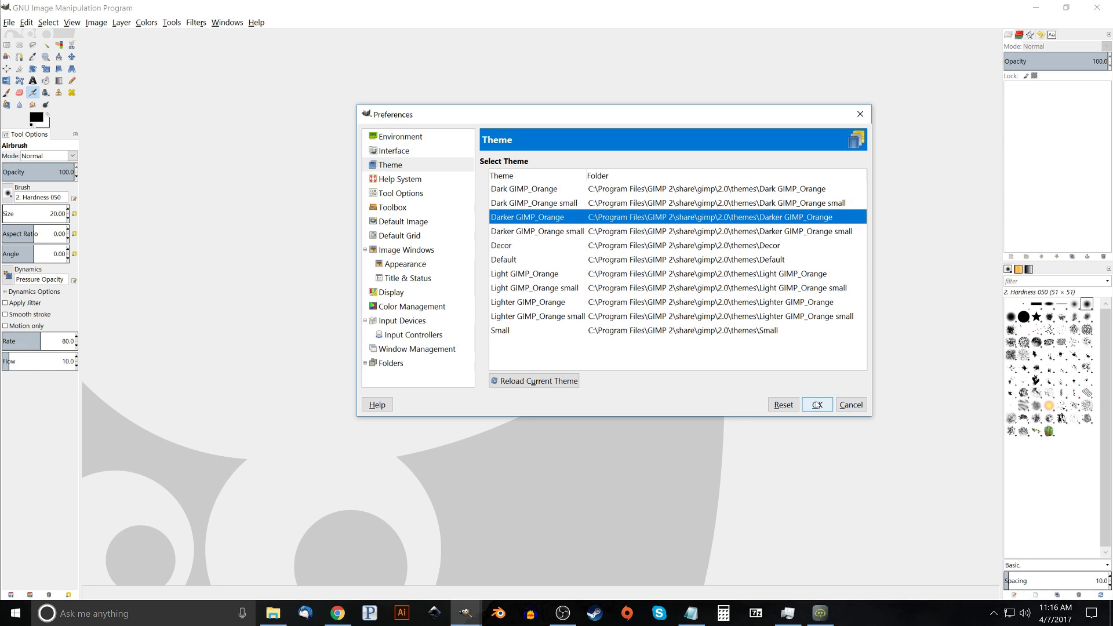
pyautogui.click(819, 405)
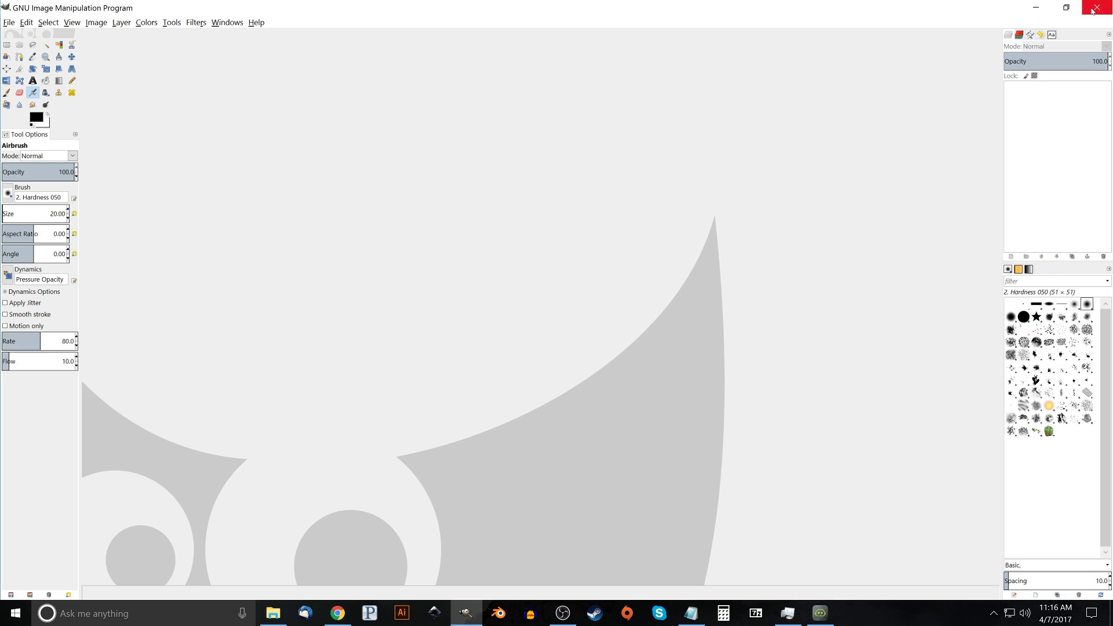
# Quit GIMP and relaunch it from the taskbar so Darker GIMP_Orange loads.
pyautogui.click(466, 614)
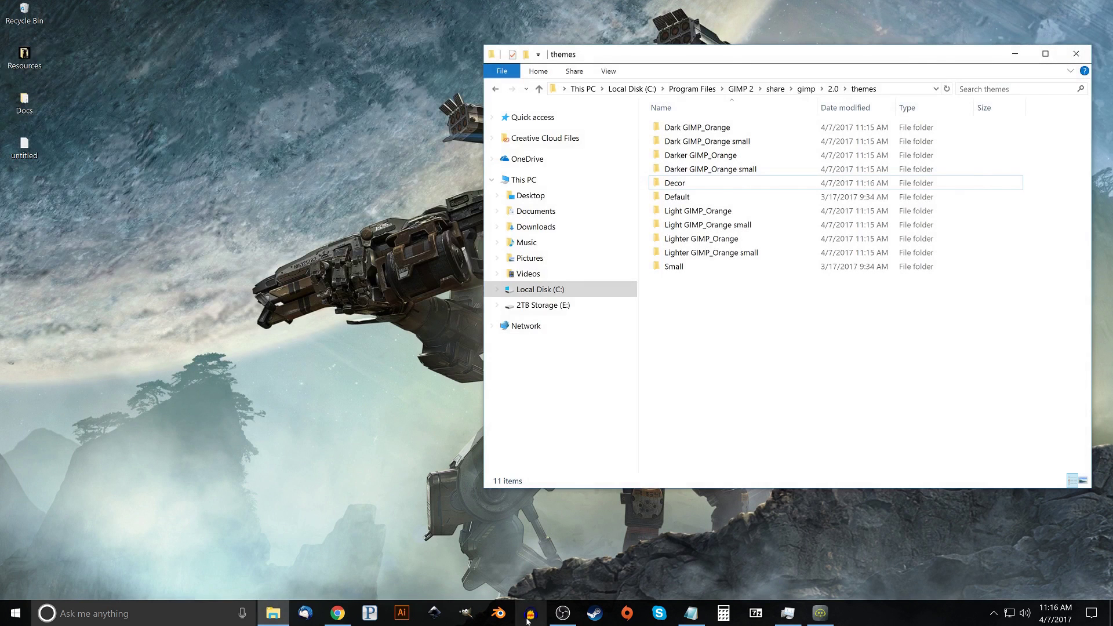
pyautogui.click(467, 614)
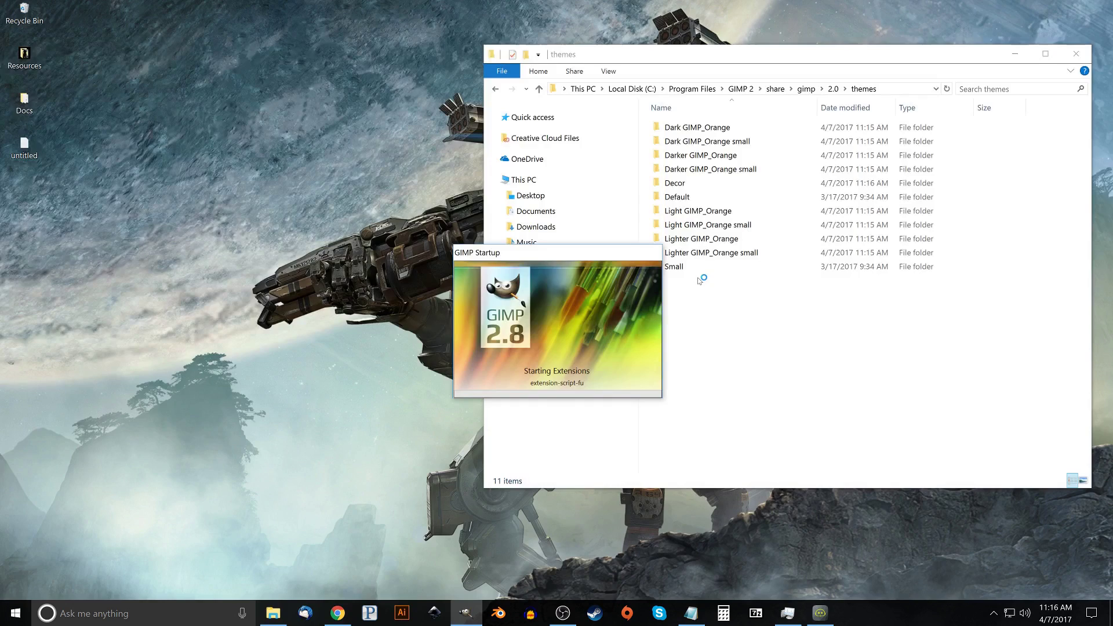